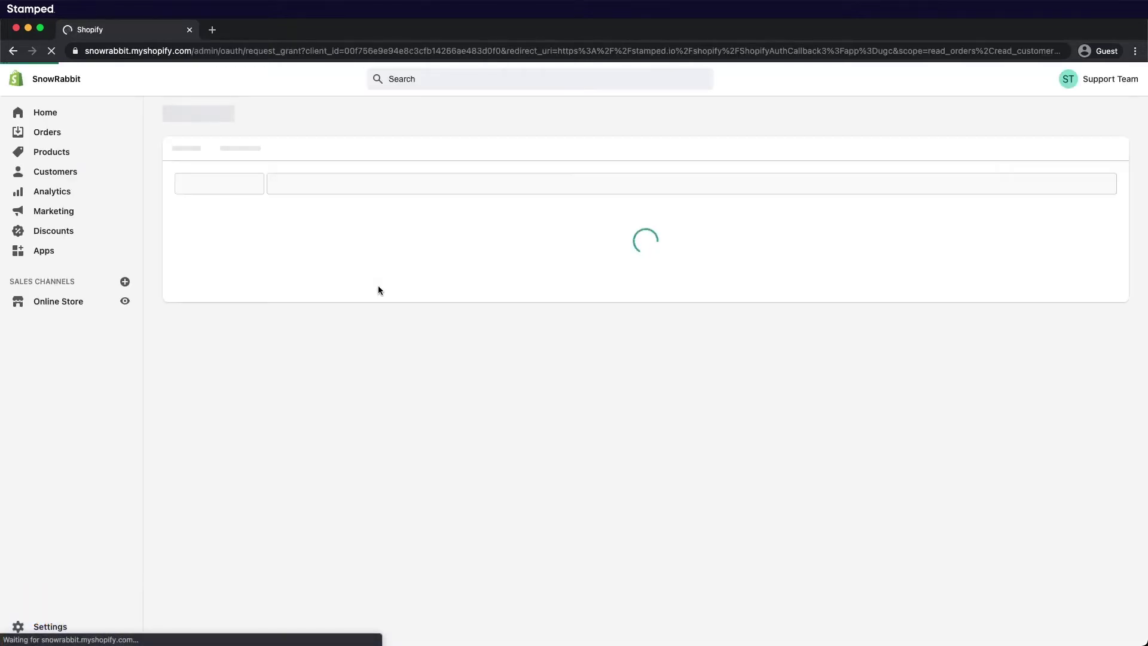
- Install the Stamped.io Reviews & UGC app and open the SnowRabbit admin home in another tab
scroll(770, 361, down, 3)
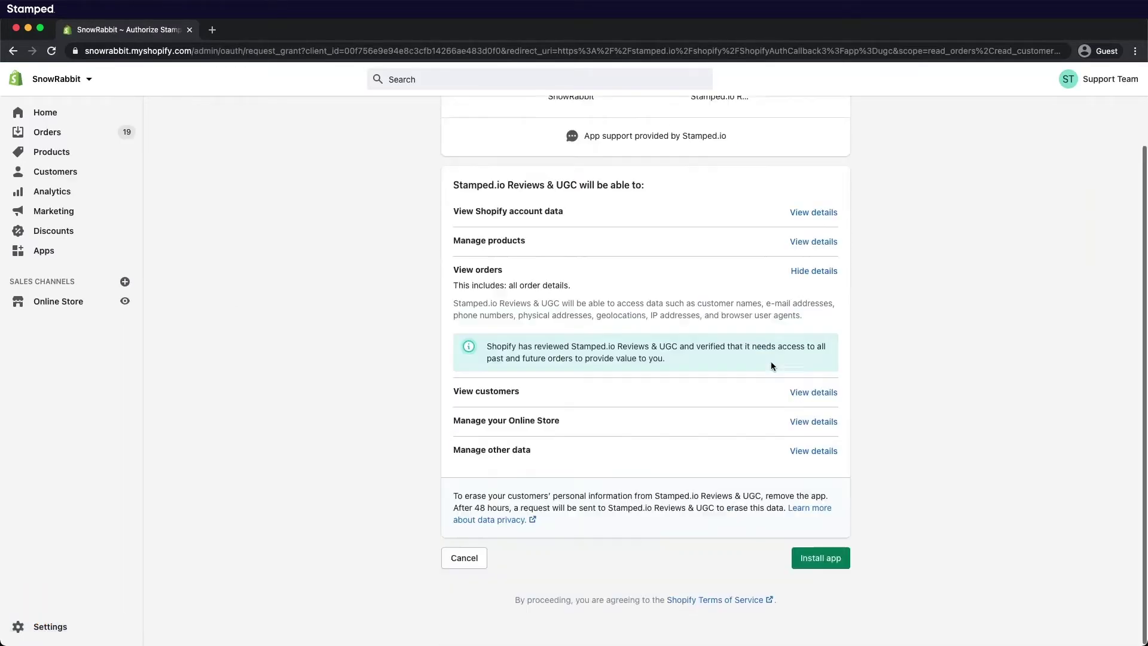
click(808, 557)
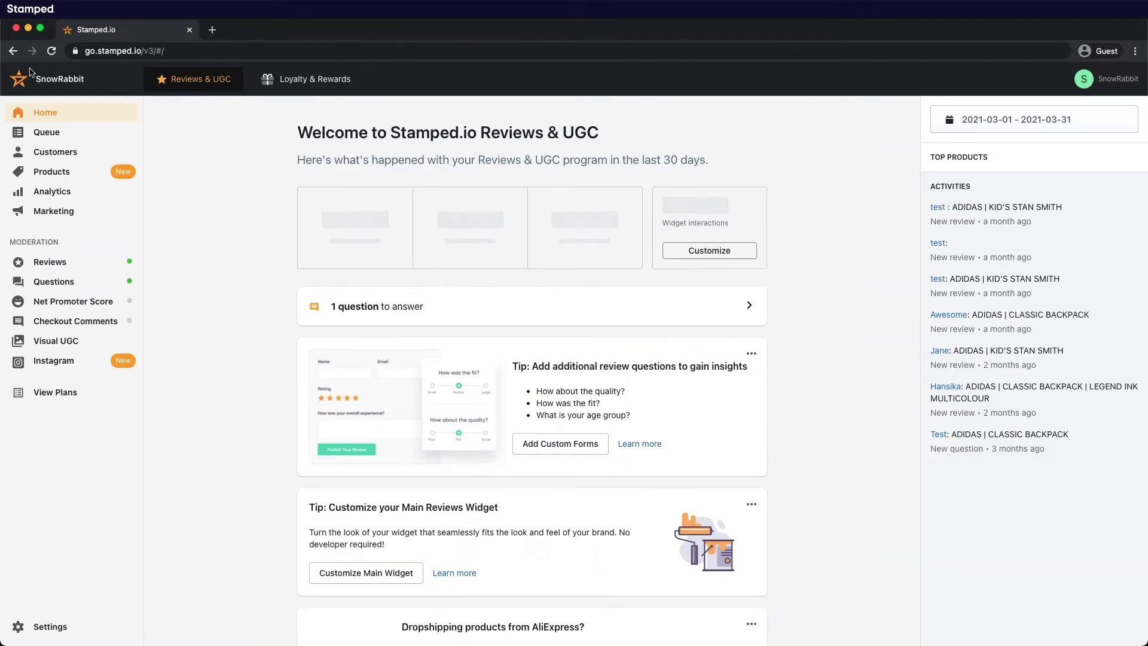
click(30, 72)
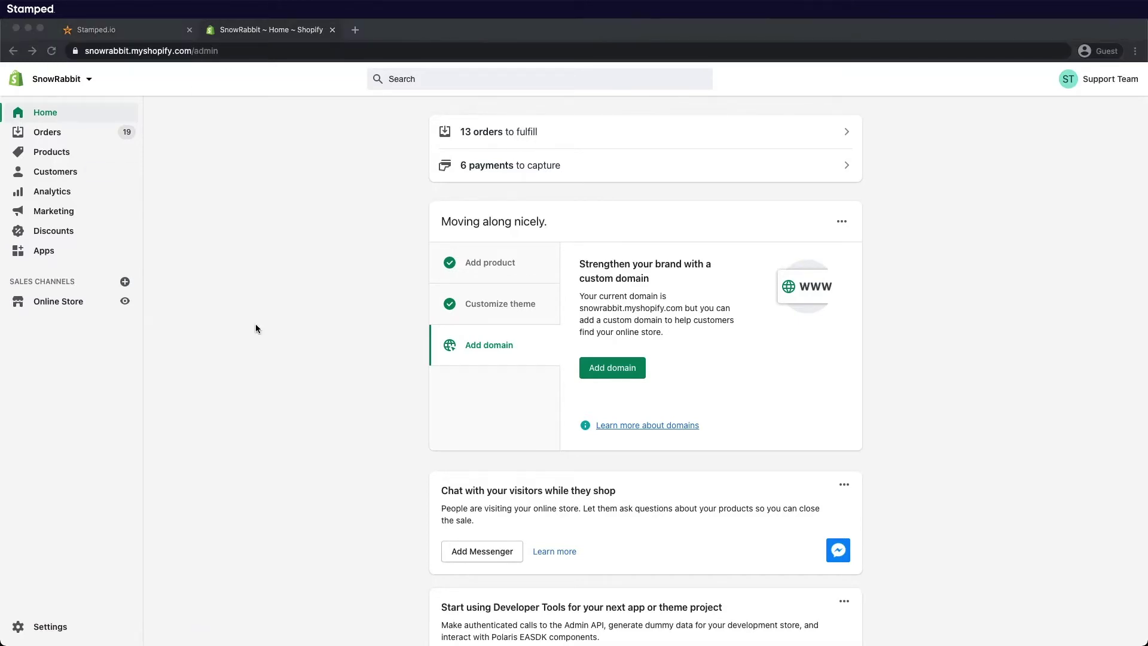
- Open the Narrative theme's theme.liquid layout file in the code editor
click(84, 303)
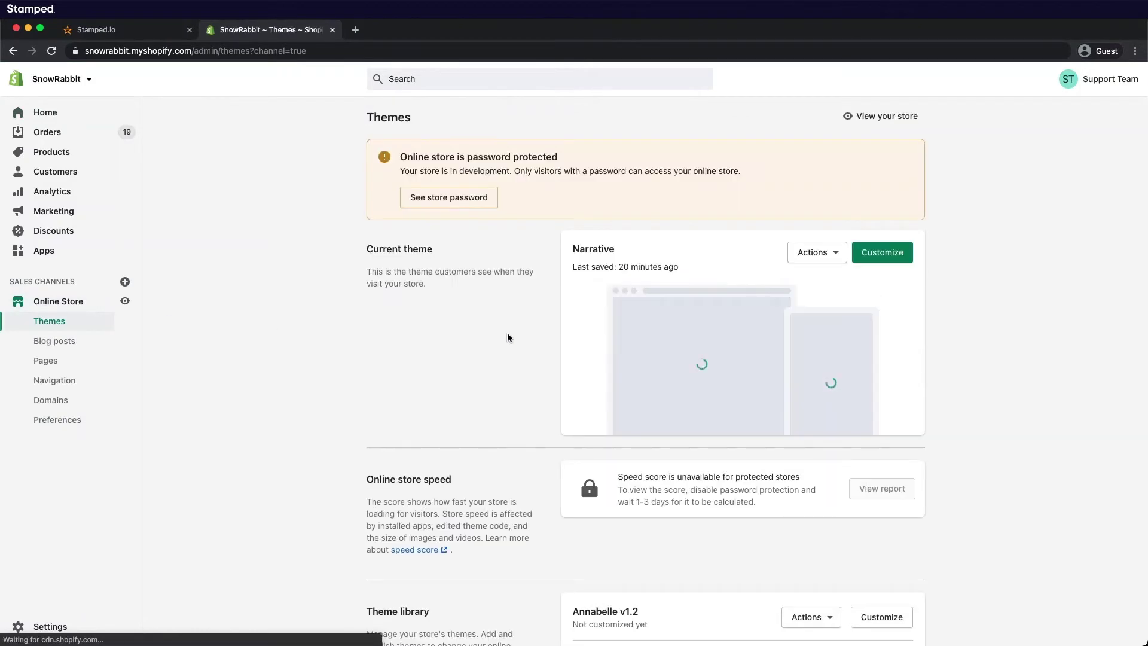
click(836, 258)
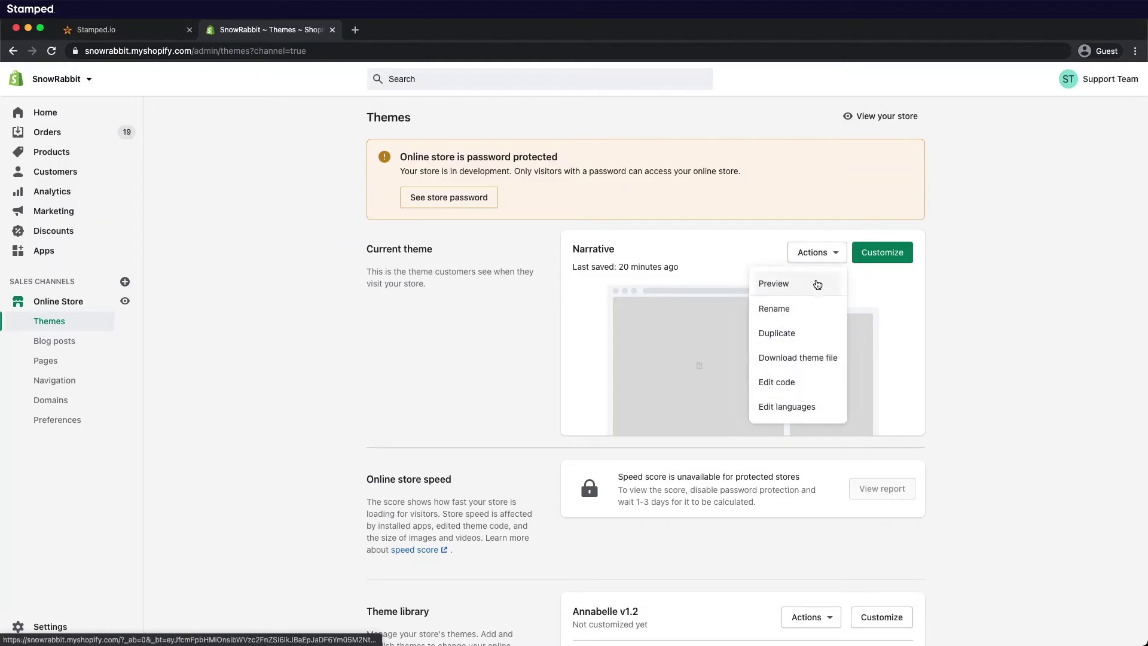
click(797, 384)
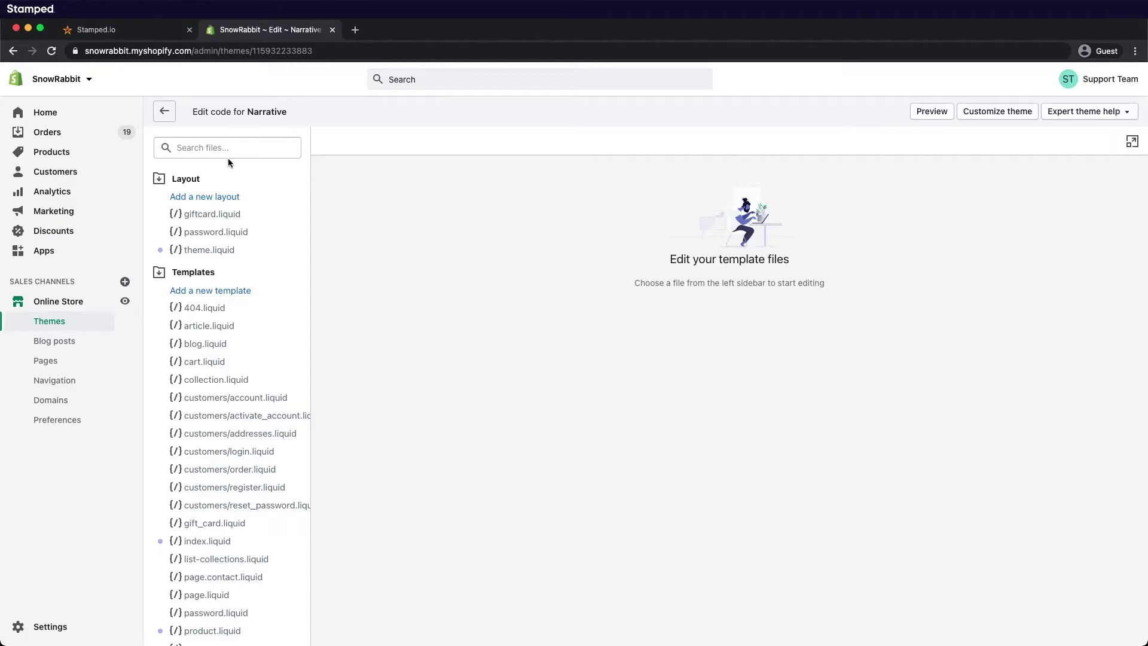
click(209, 251)
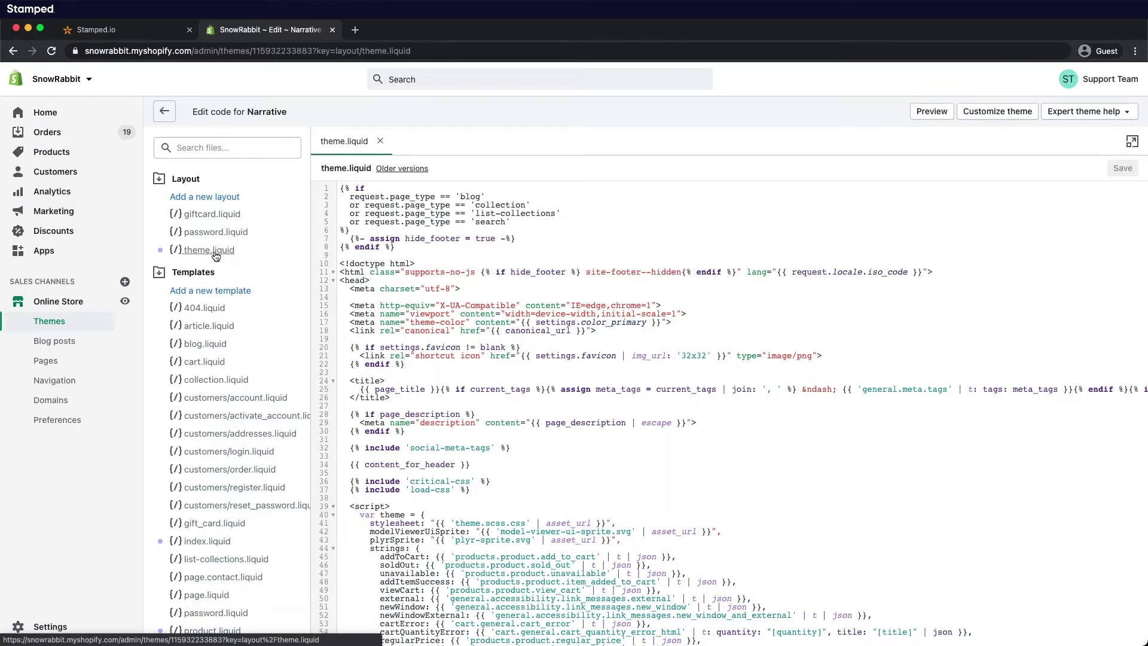
- Go to help.stamped.io in a new browser tab
click(357, 34)
text(help.Stamped.io)
key(Return)
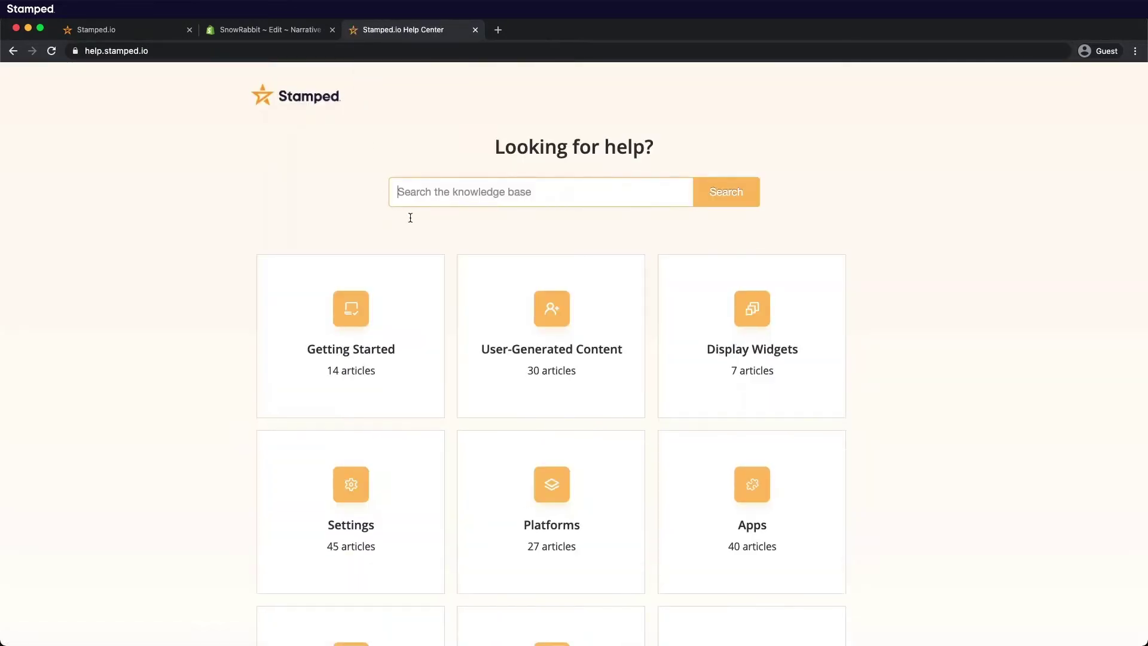
- Search the help centre for 'install' and open the Shopify installation article
click(442, 192)
text(install)
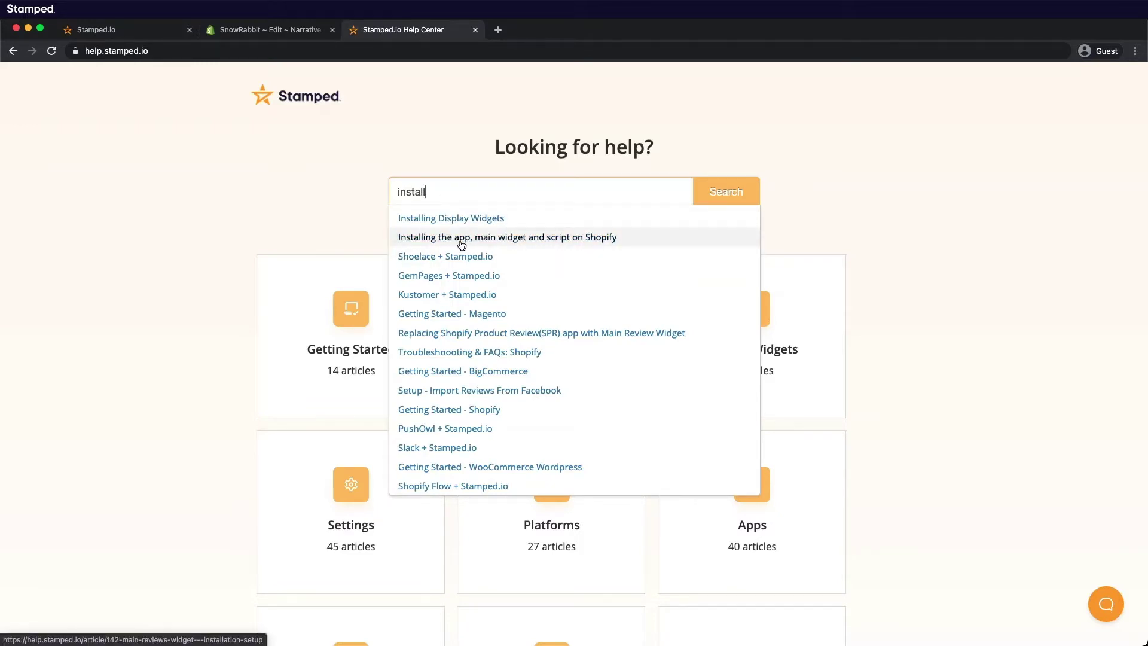
click(469, 238)
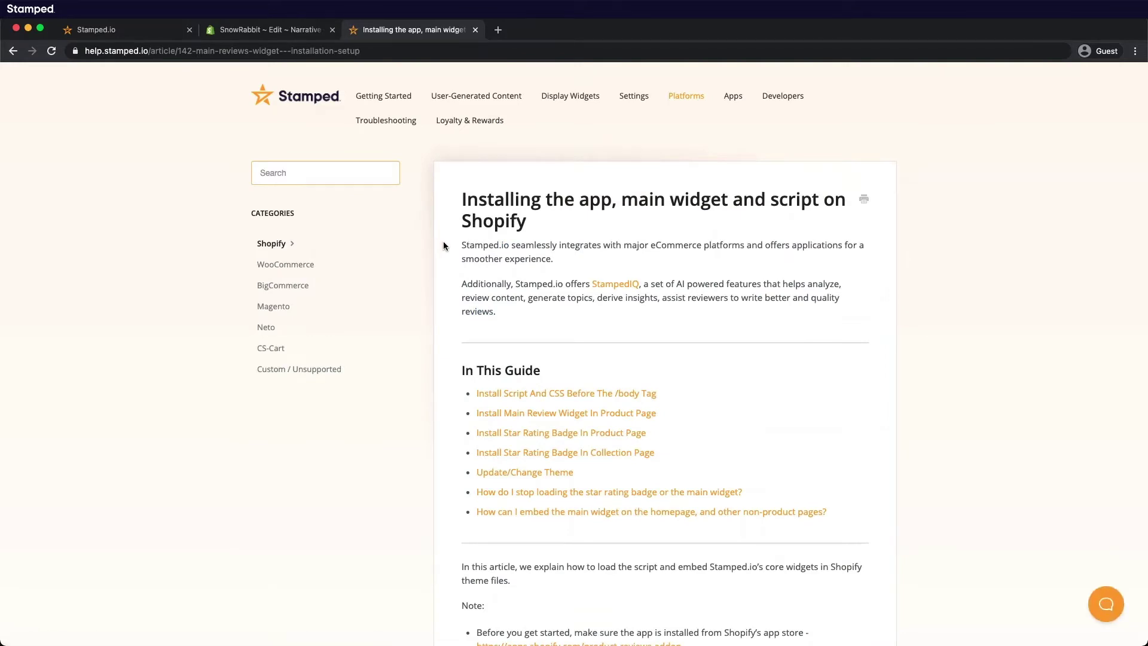
- Copy the Stamped script snippet from Step I of the article
scroll(513, 323, down, 1)
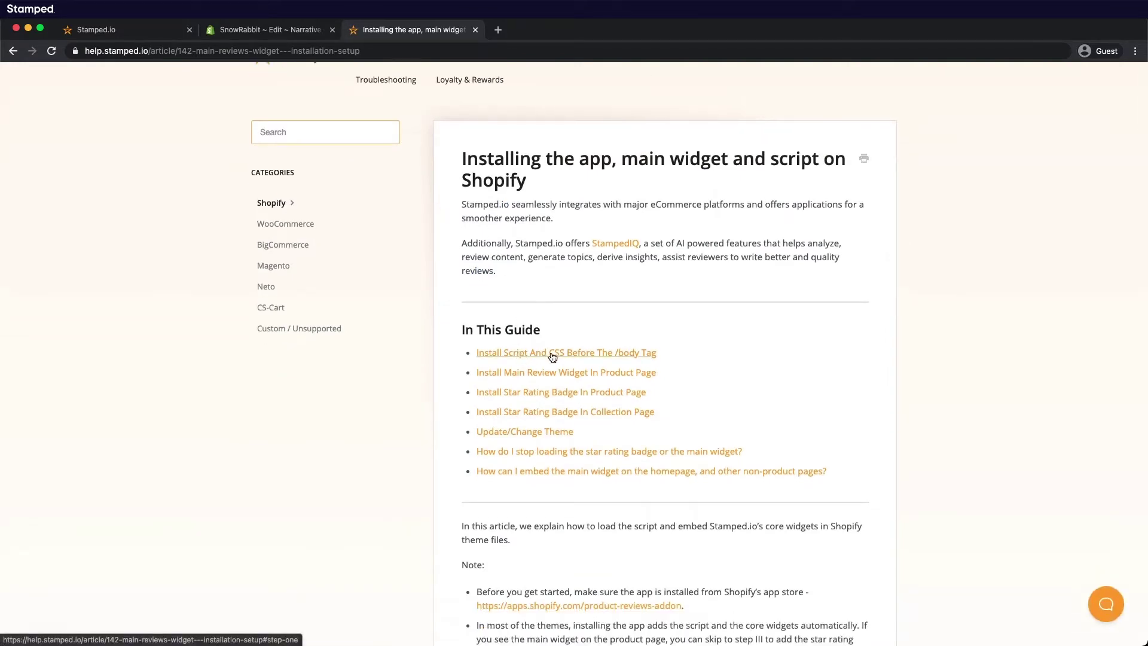
click(578, 356)
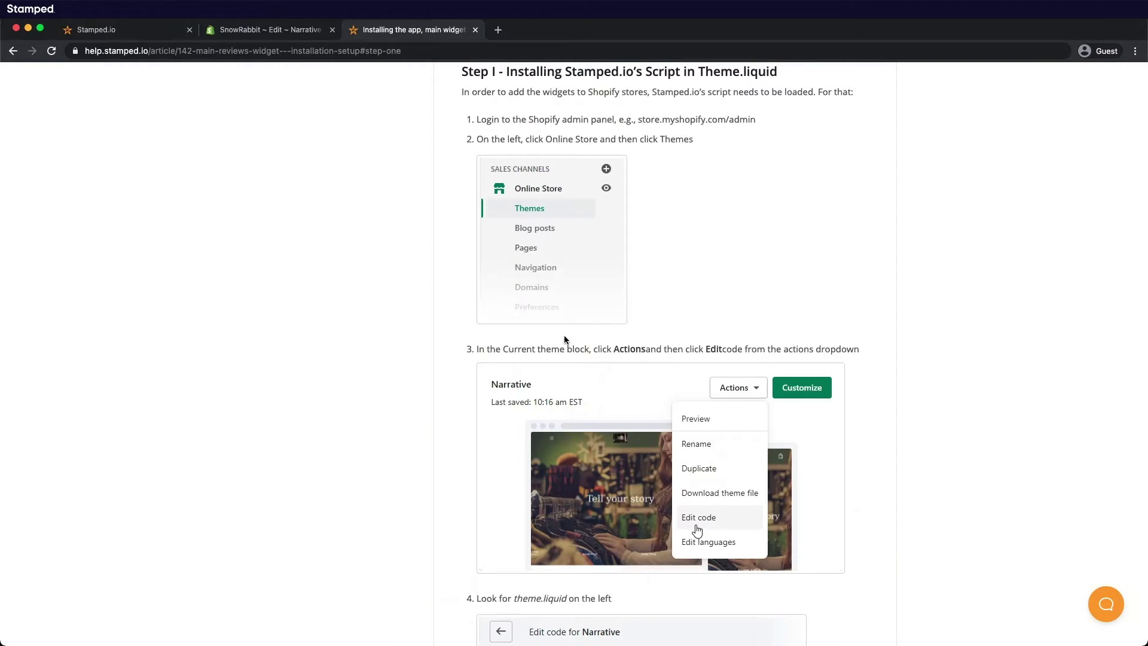
scroll(565, 339, down, 4)
scroll(565, 339, down, 10)
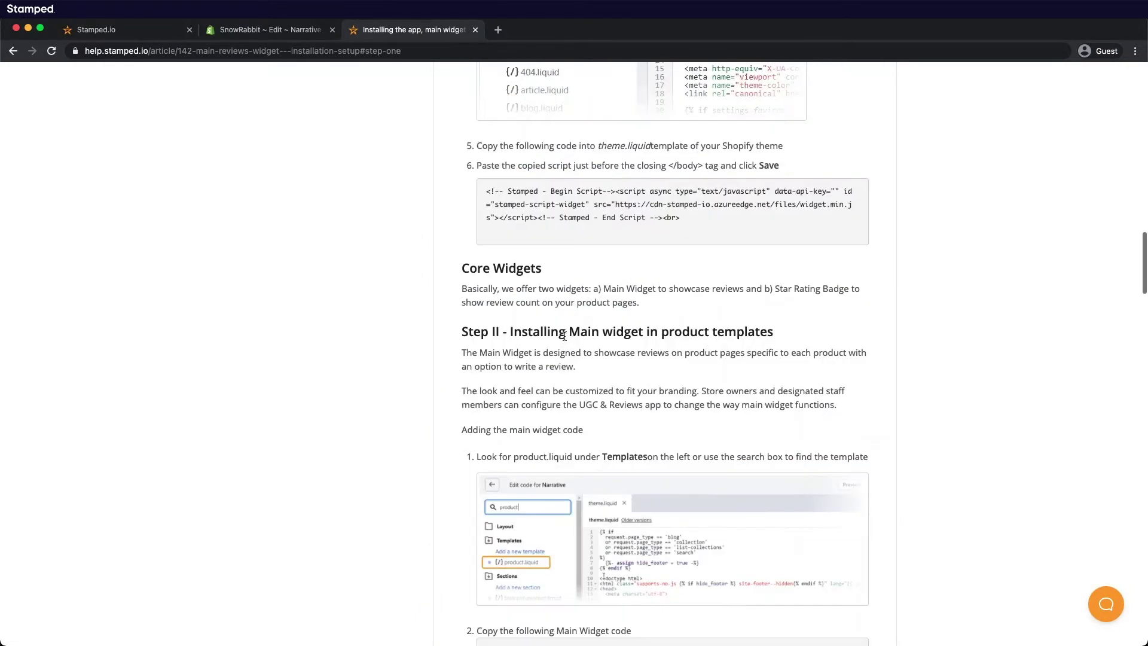
drag(684, 216, 483, 192)
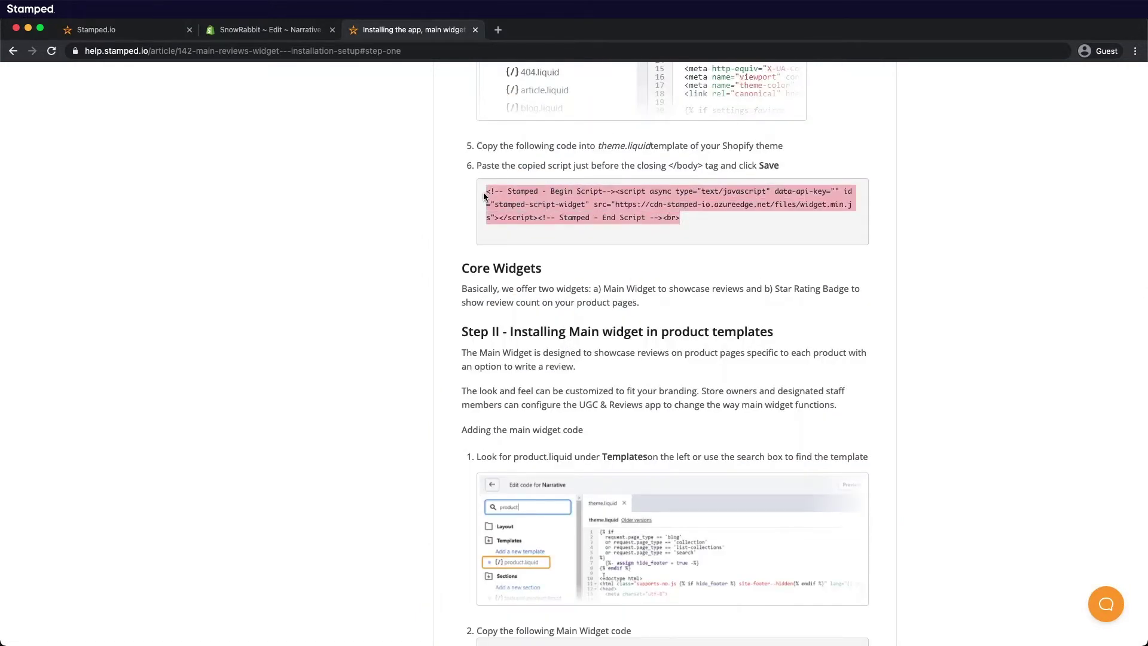
right_click(541, 193)
click(557, 220)
- Paste the Stamped script on line 118 after </ul>, before </body>, and save theme.liquid
click(276, 33)
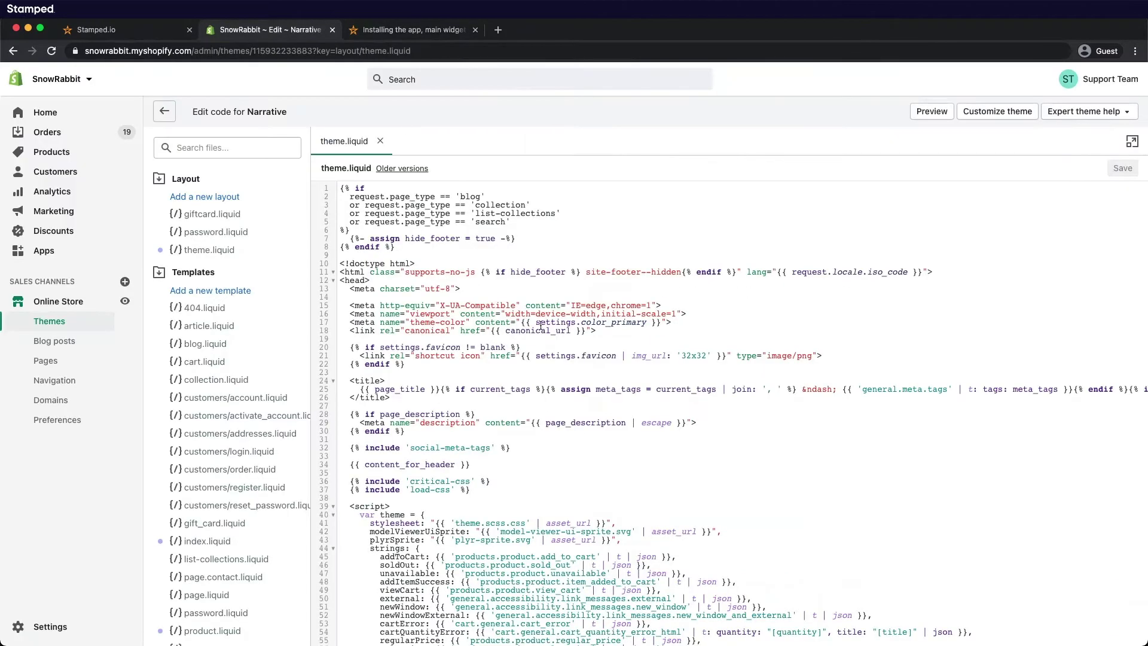
scroll(459, 233, down, 15)
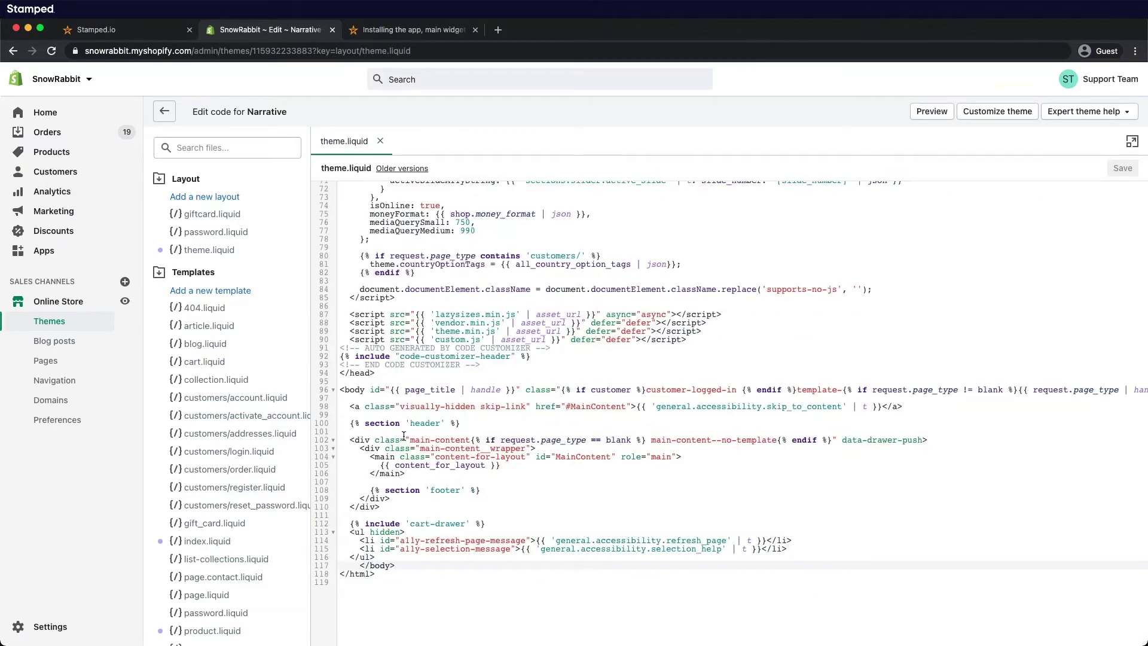
click(387, 556)
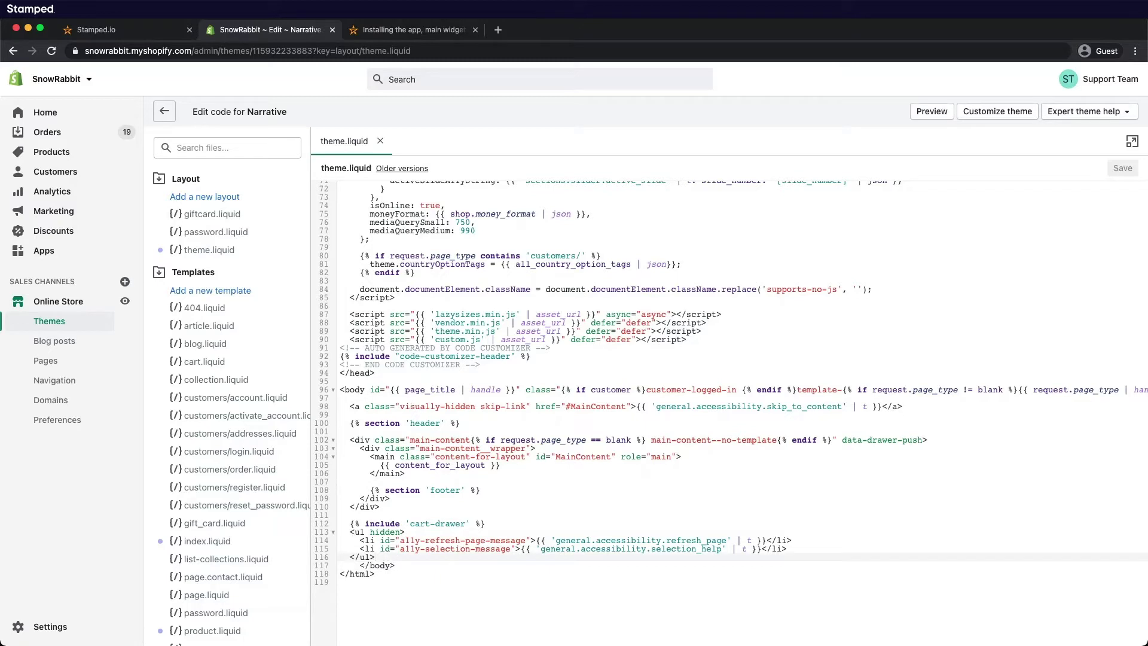
key(Return)
key(Return)
right_click(355, 575)
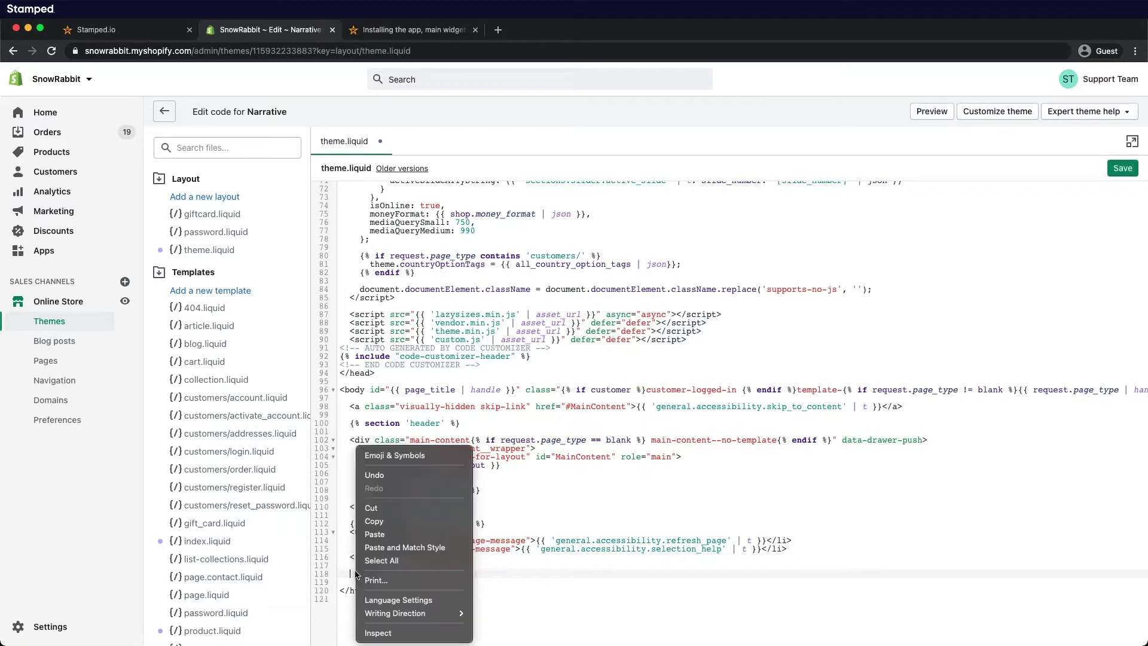
click(392, 533)
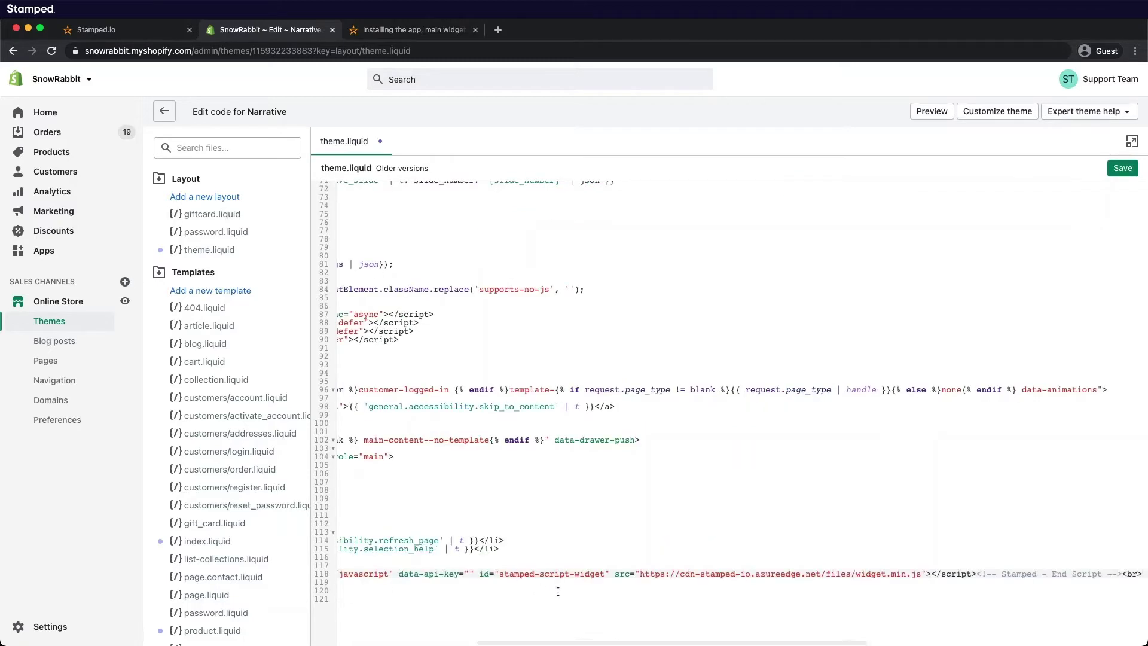
click(1119, 170)
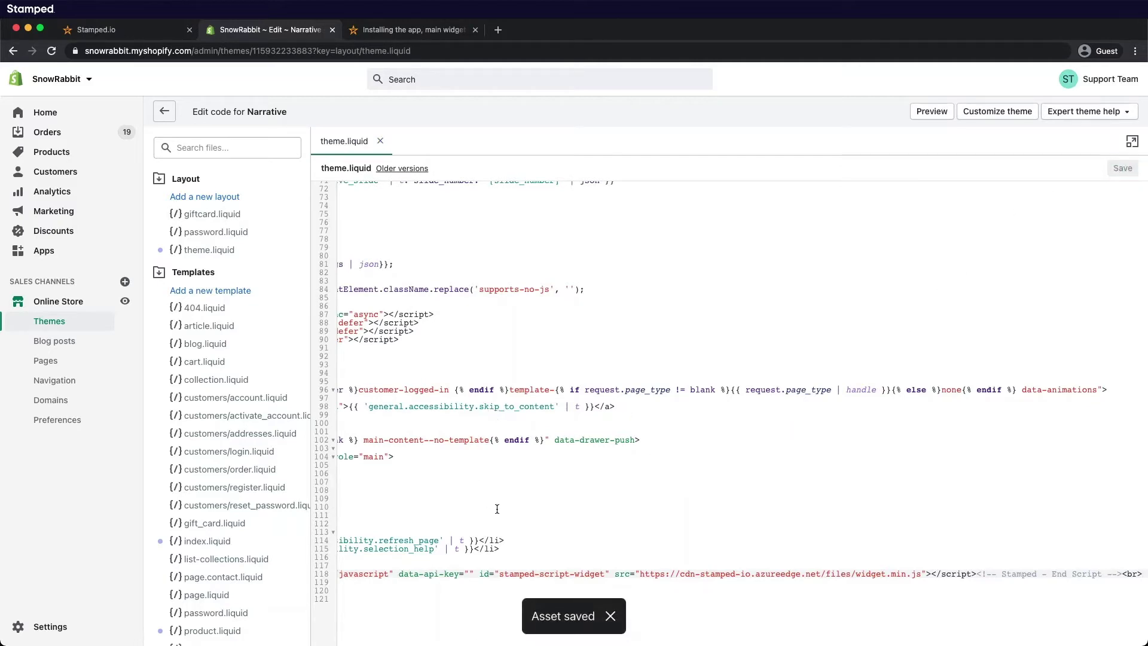
scroll(496, 508, left, 5)
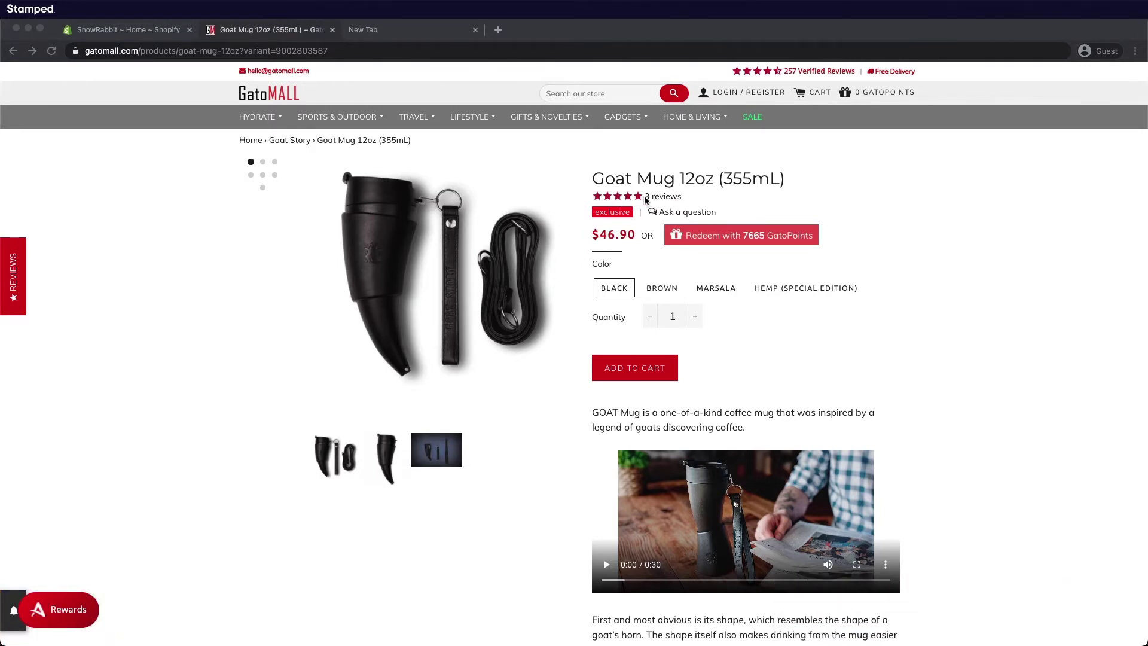
- Review the Goat Mug's '3 reviews' summary and Write a Review form, then return to SnowRabbit admin
click(645, 197)
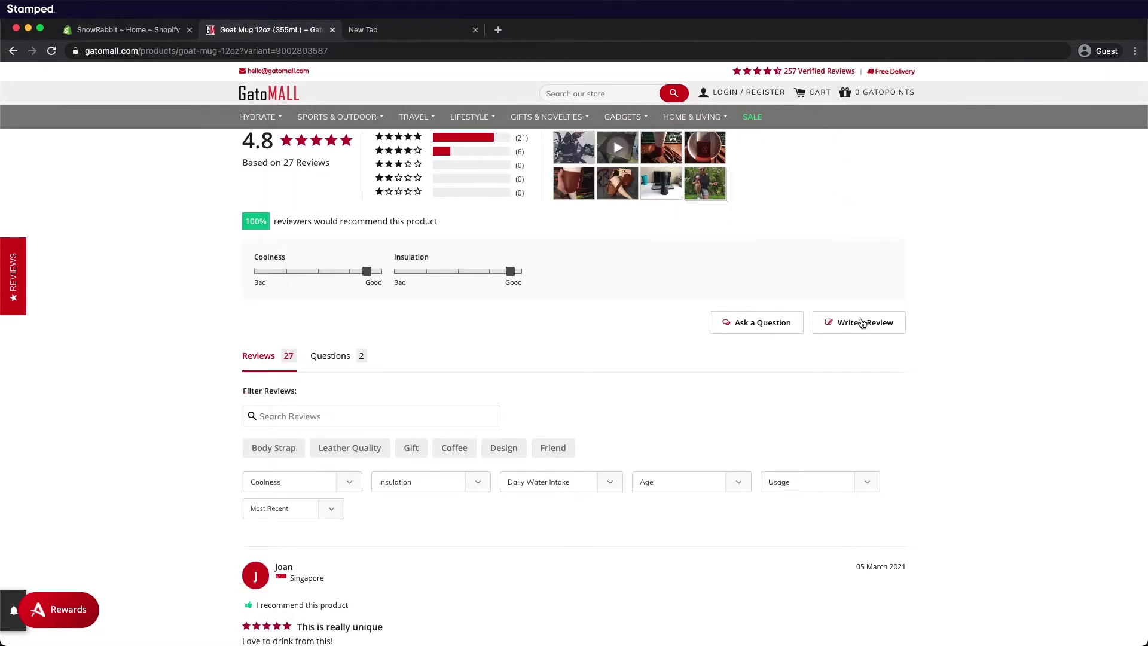
click(862, 322)
scroll(780, 375, down, 10)
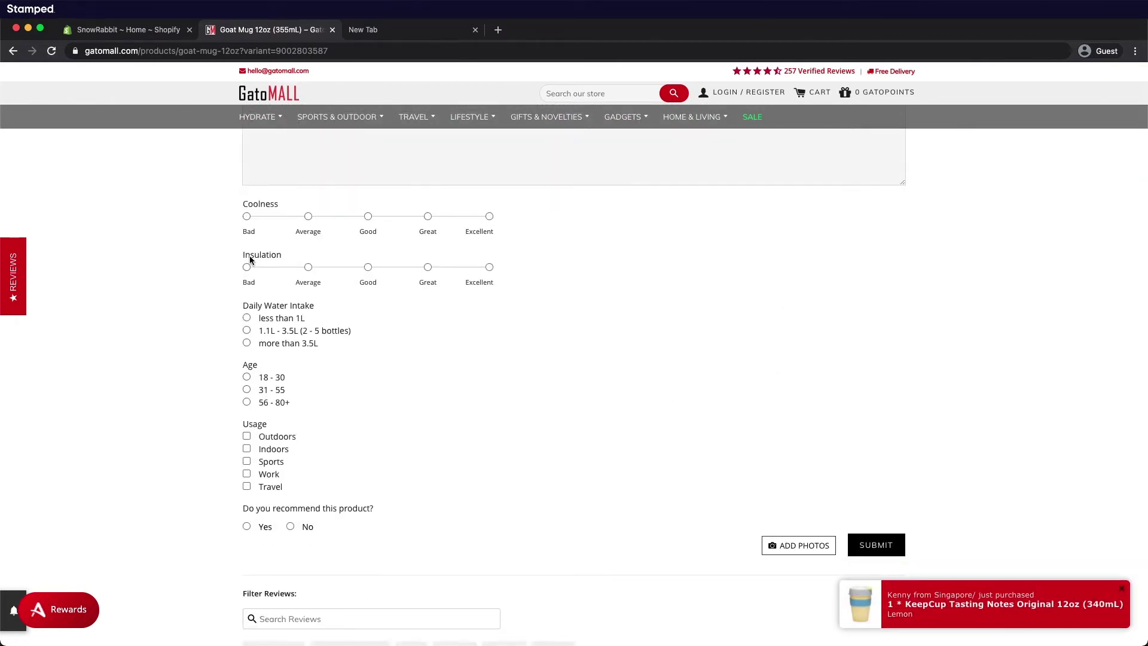
click(149, 34)
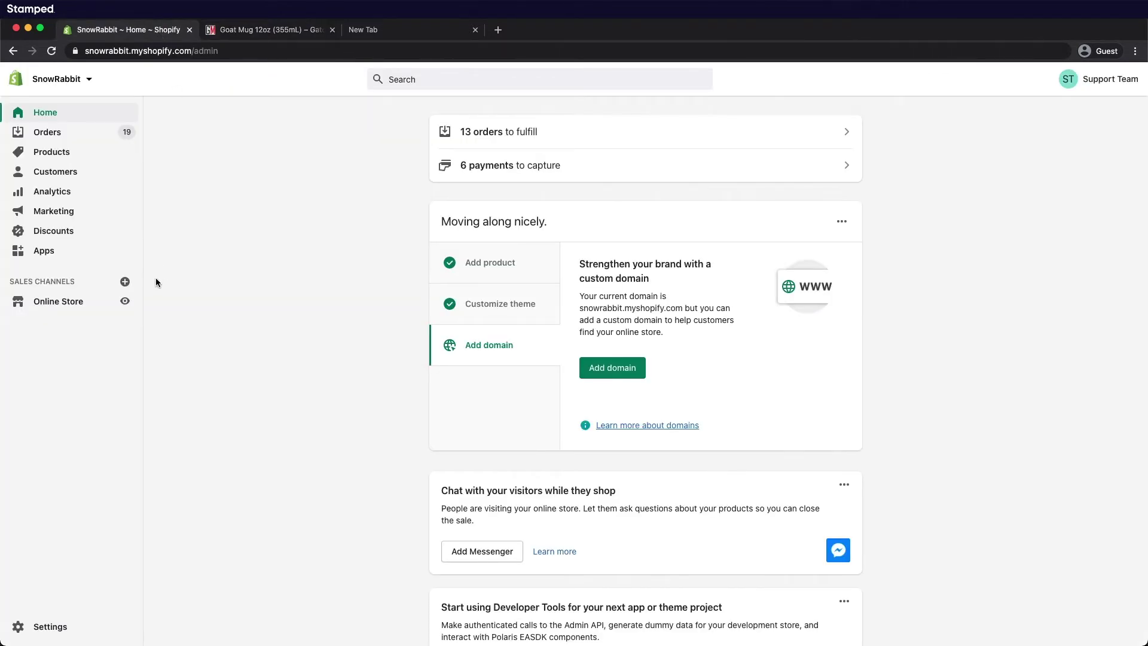
- Open the Narrative theme's product.liquid template by searching the code files for 'prod'
click(89, 306)
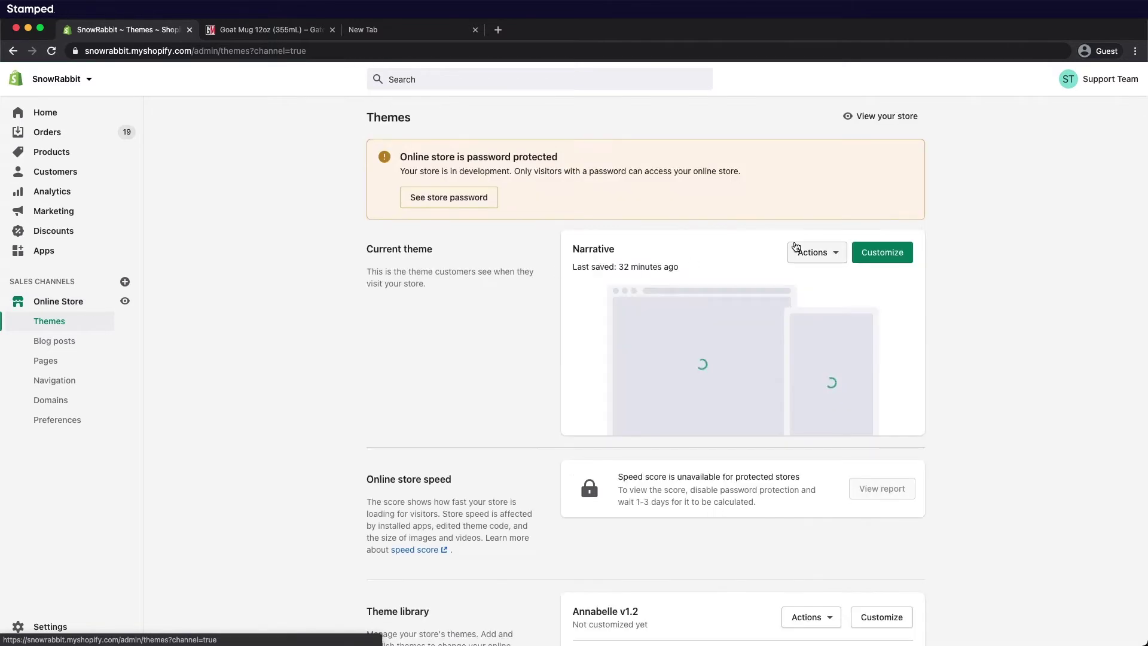
click(813, 256)
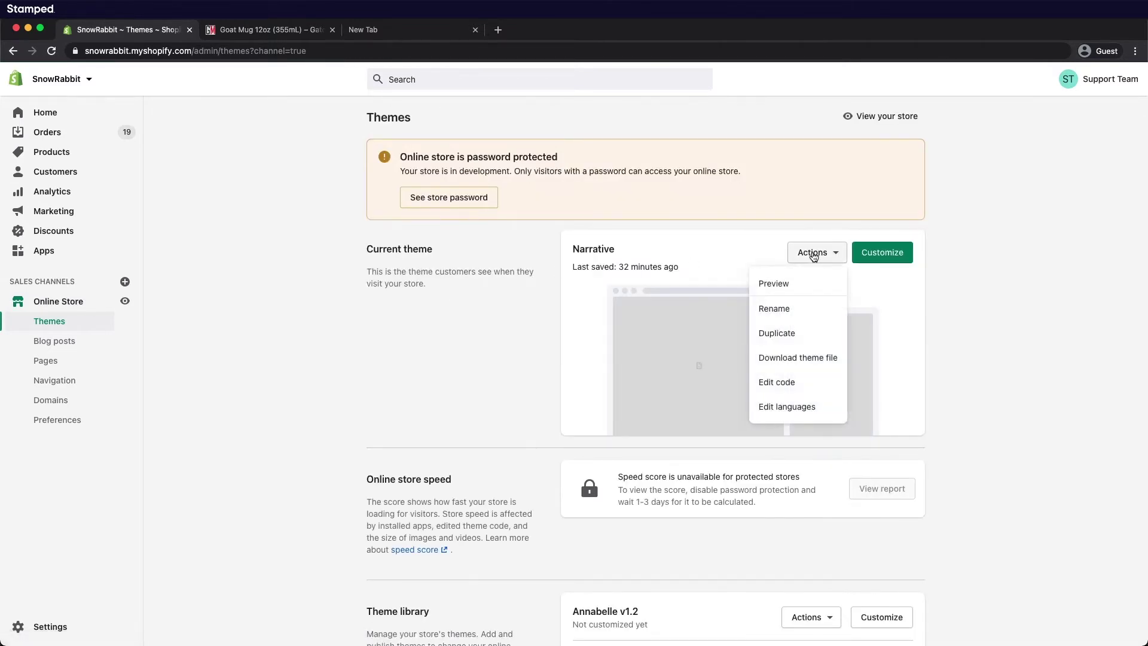
click(790, 387)
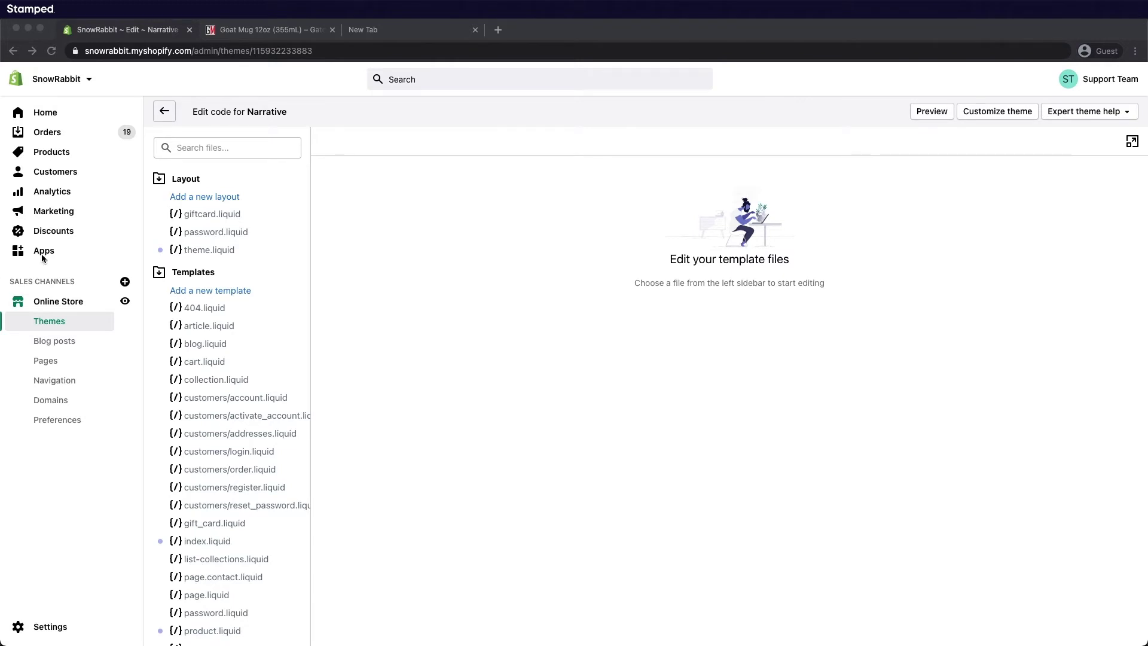
click(235, 147)
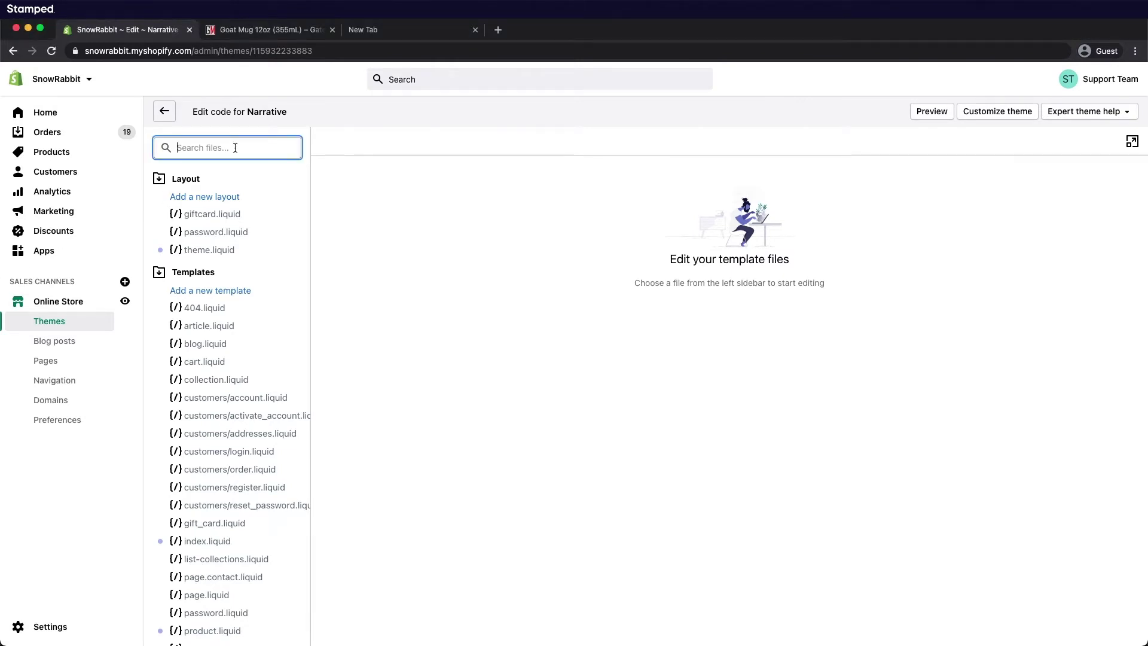
text(produ)
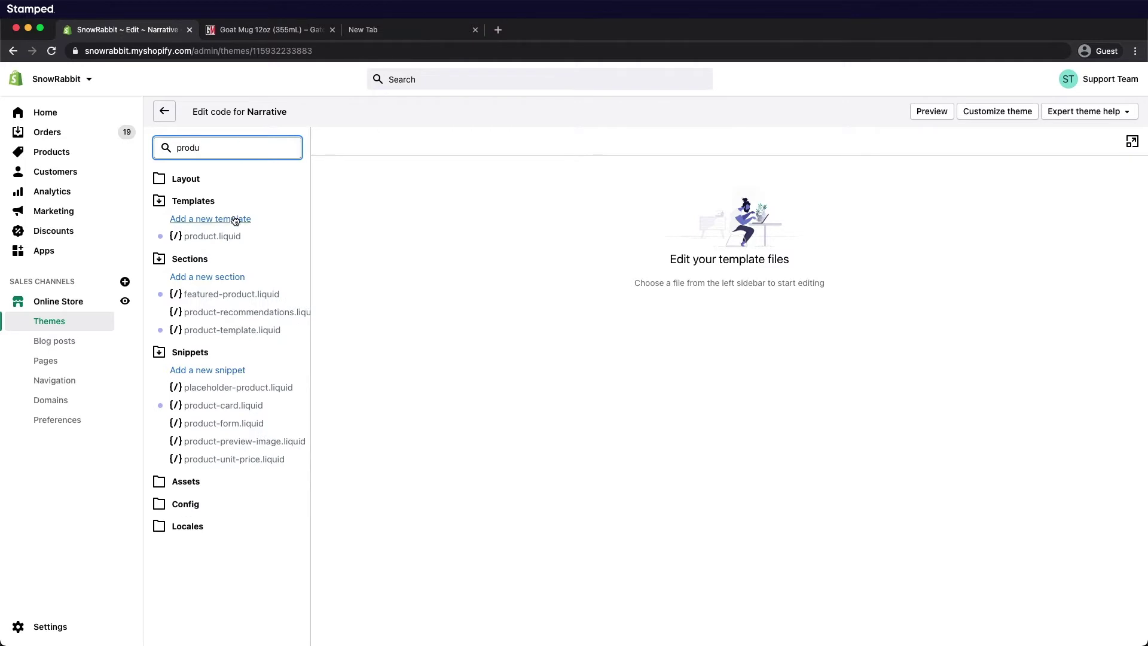
click(195, 239)
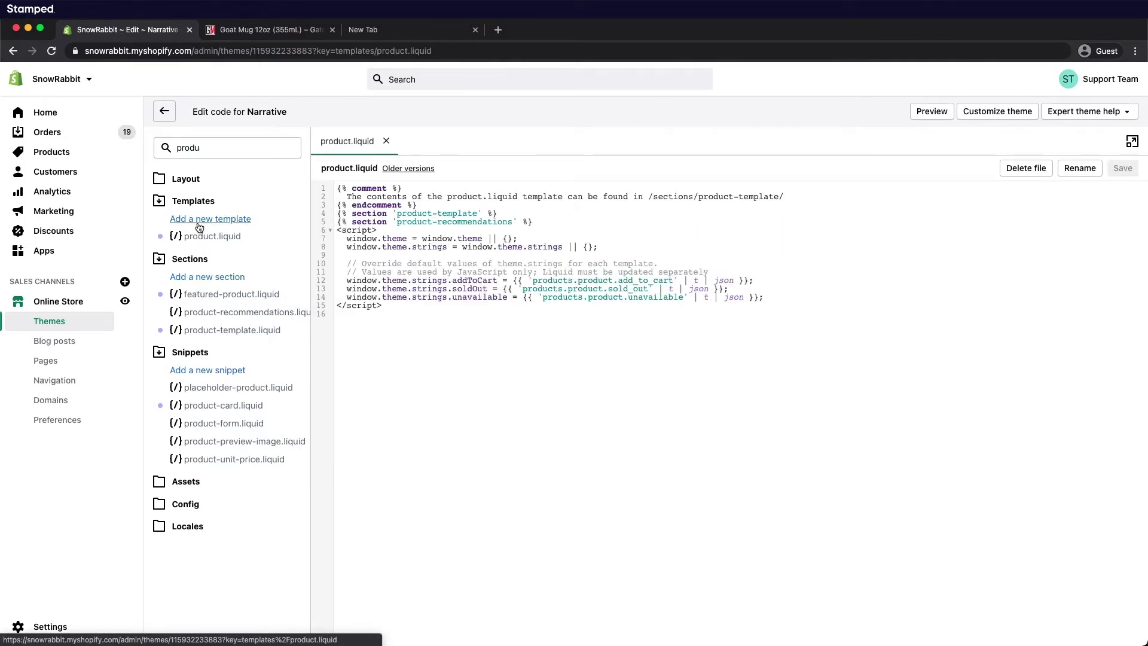
- Insert a blank line after the product-template section and enter help.stamped.io in a new tab
click(499, 213)
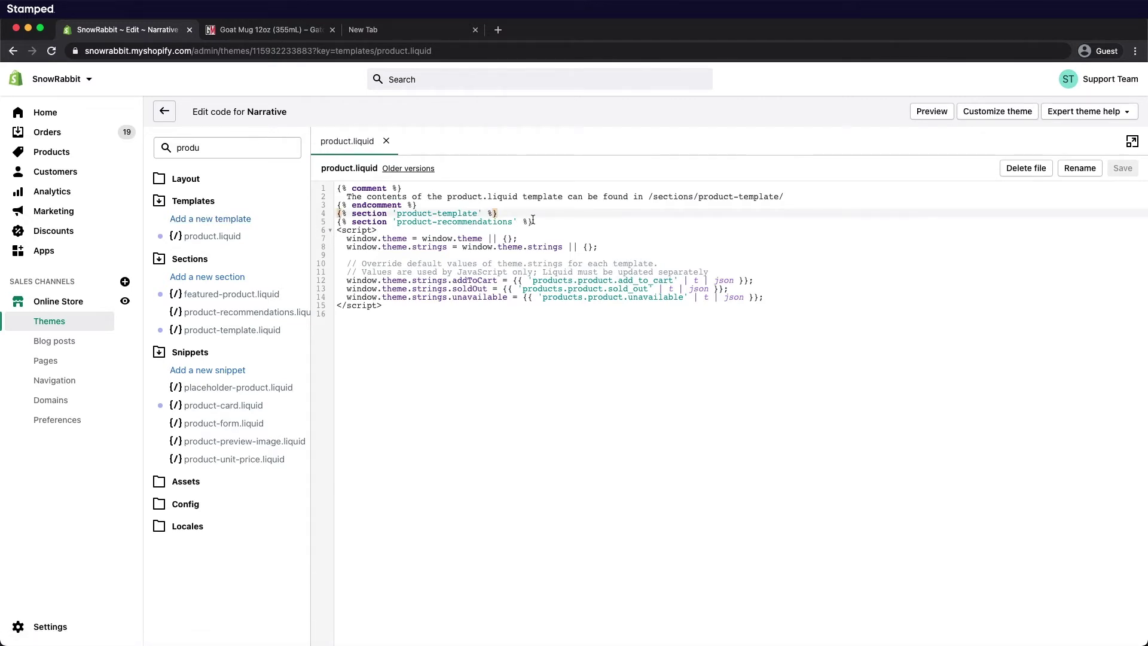
key(Return)
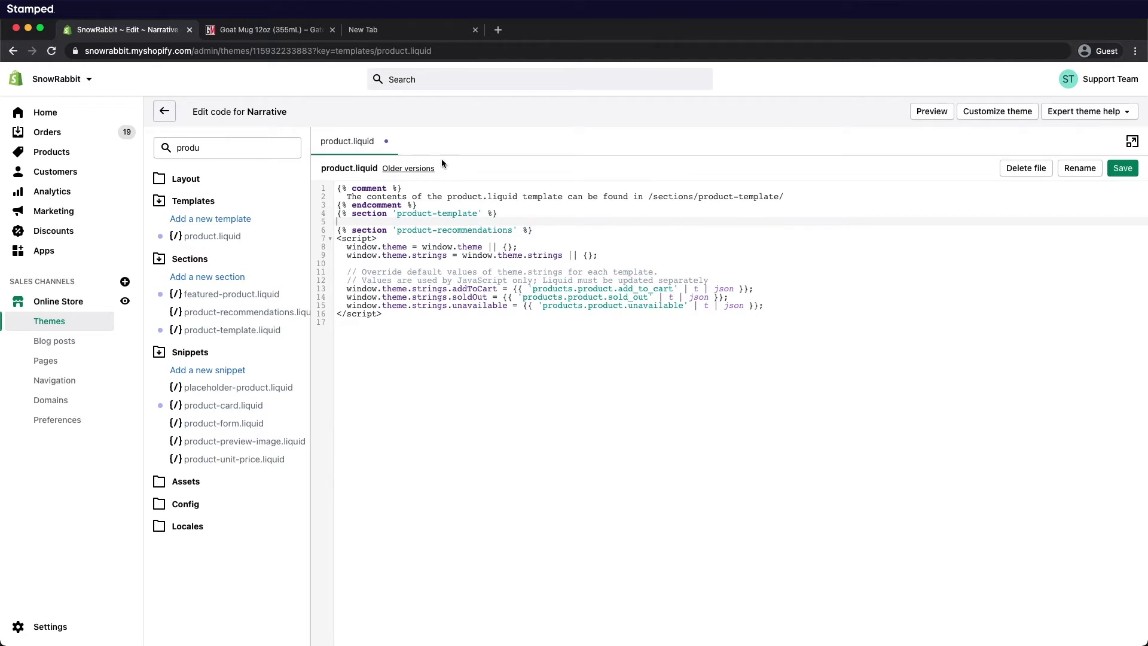
click(411, 31)
text(he)
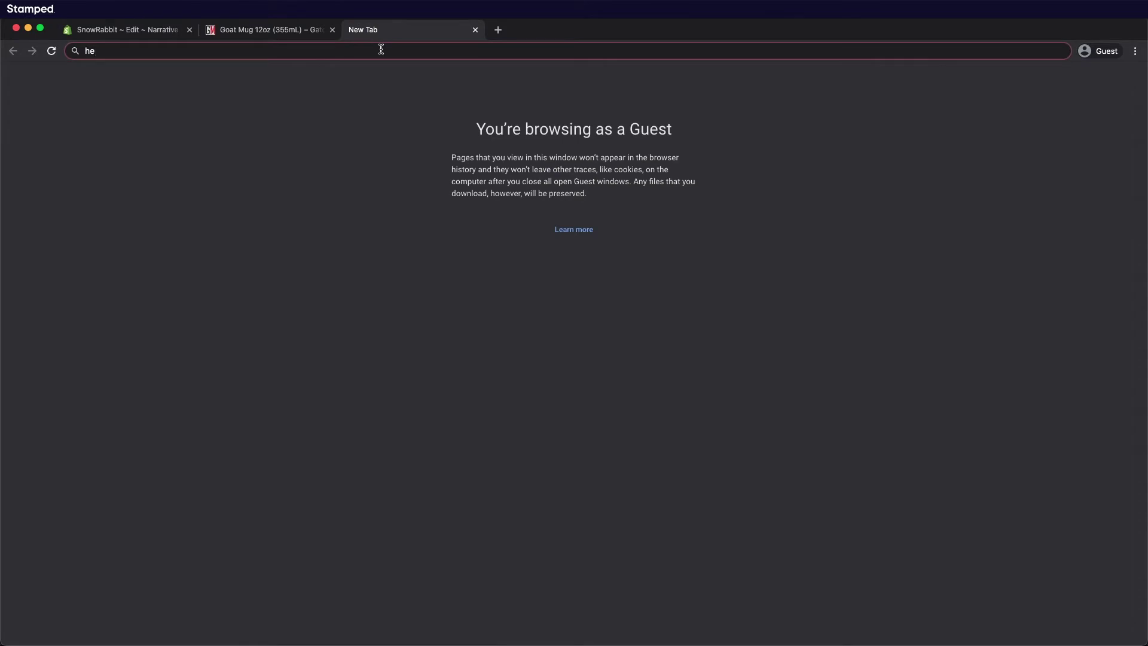
text(lp)
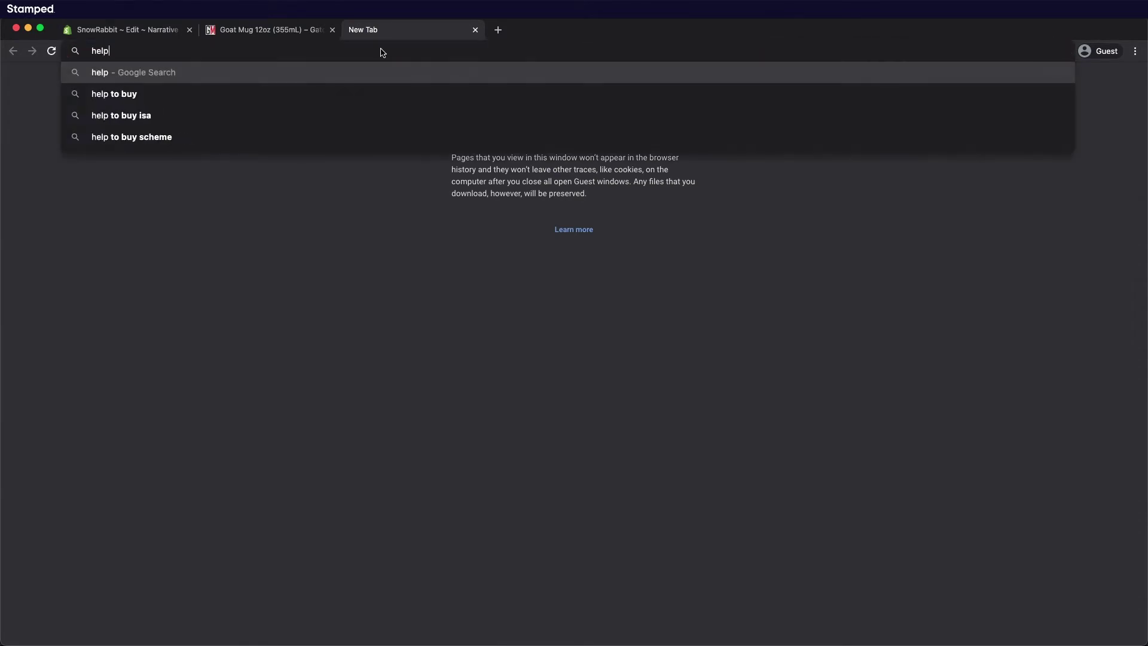
text(.stamped.io)
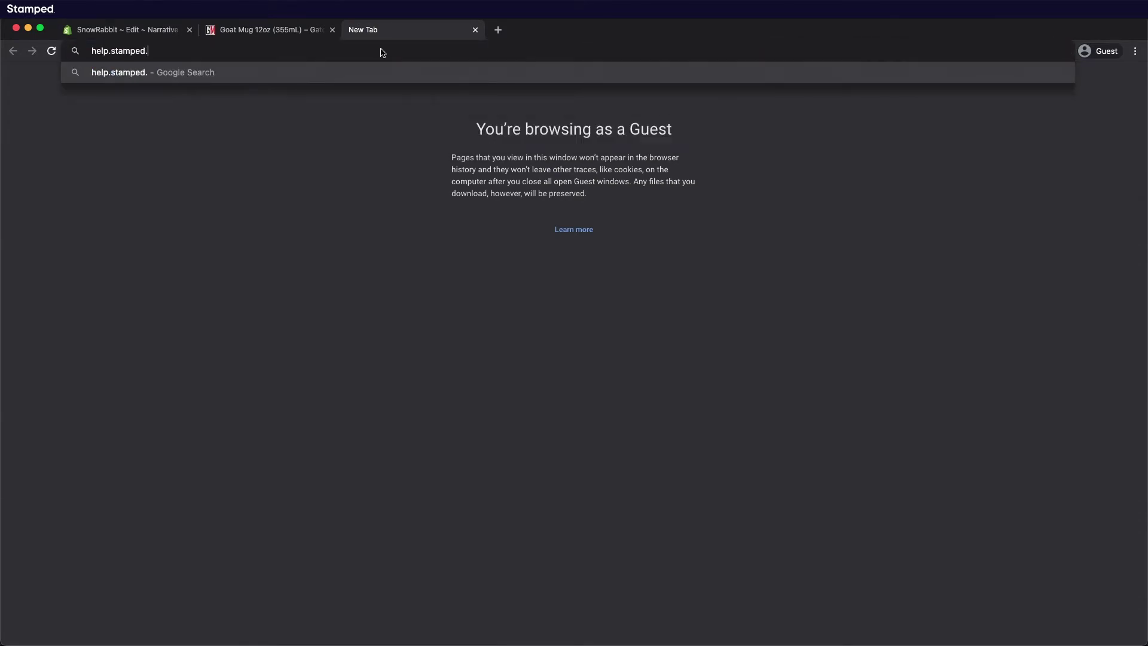
- Load the Stamped help centre and open the Shopify widget installation article via 'install'
key(Return)
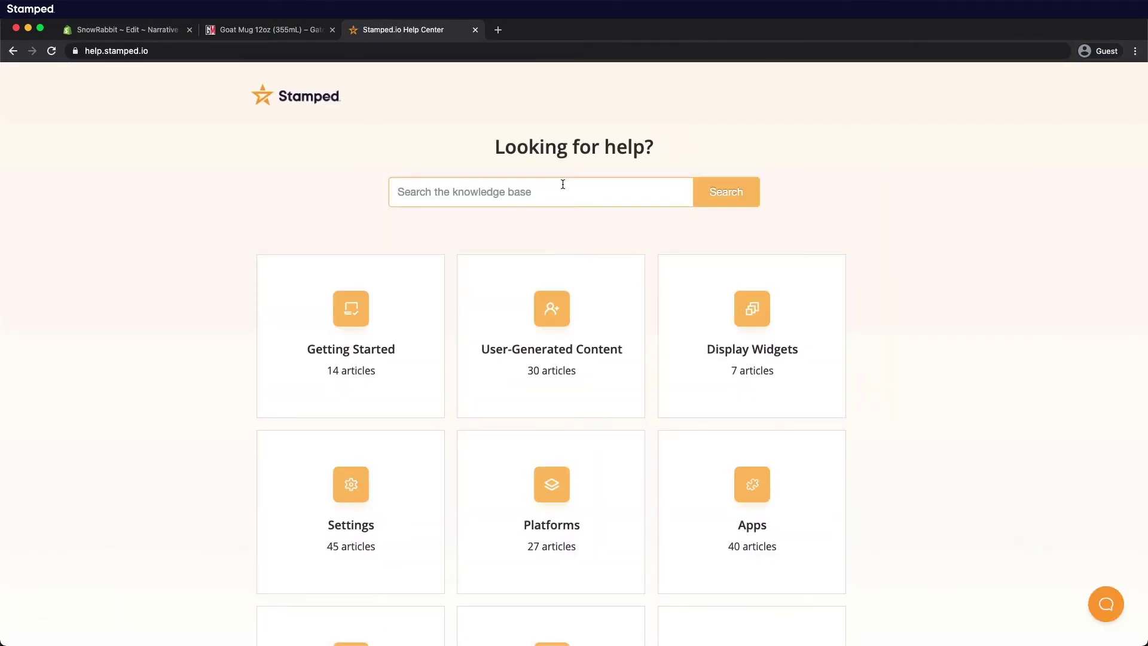
text(install)
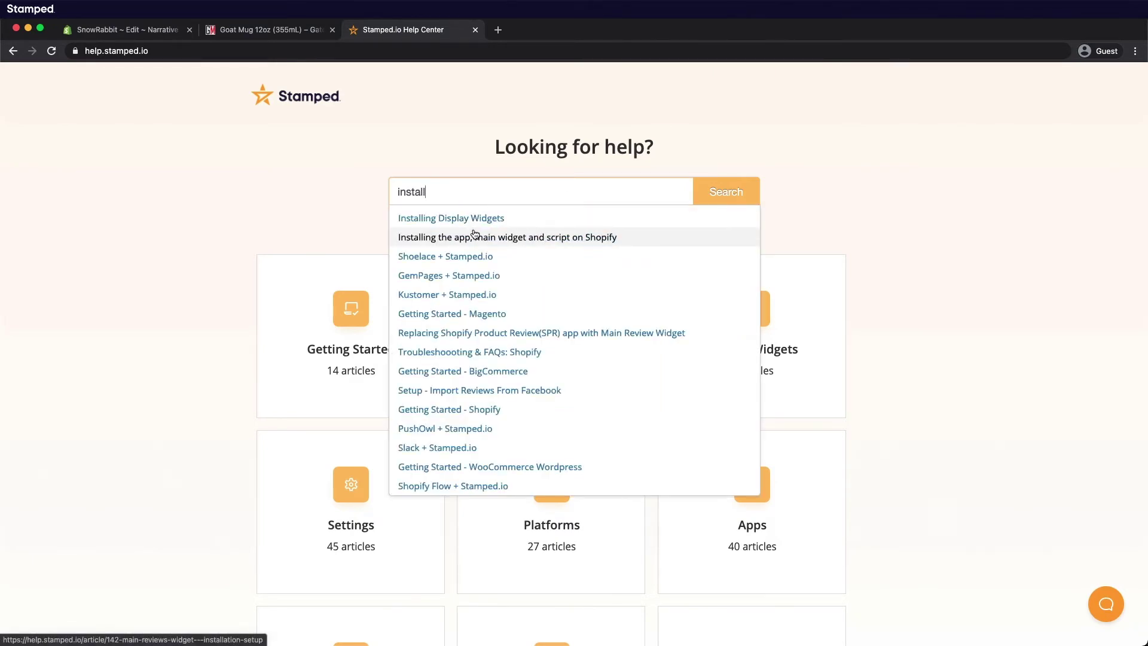
click(509, 239)
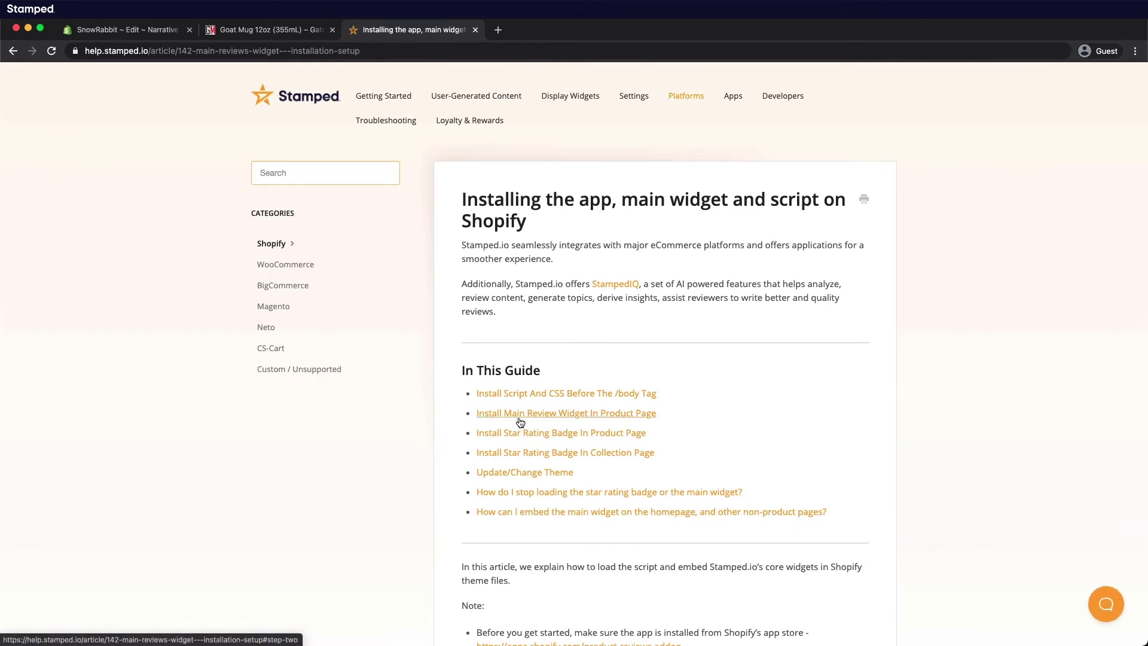
- Copy the Main Widget code block from Step II of the article
click(568, 417)
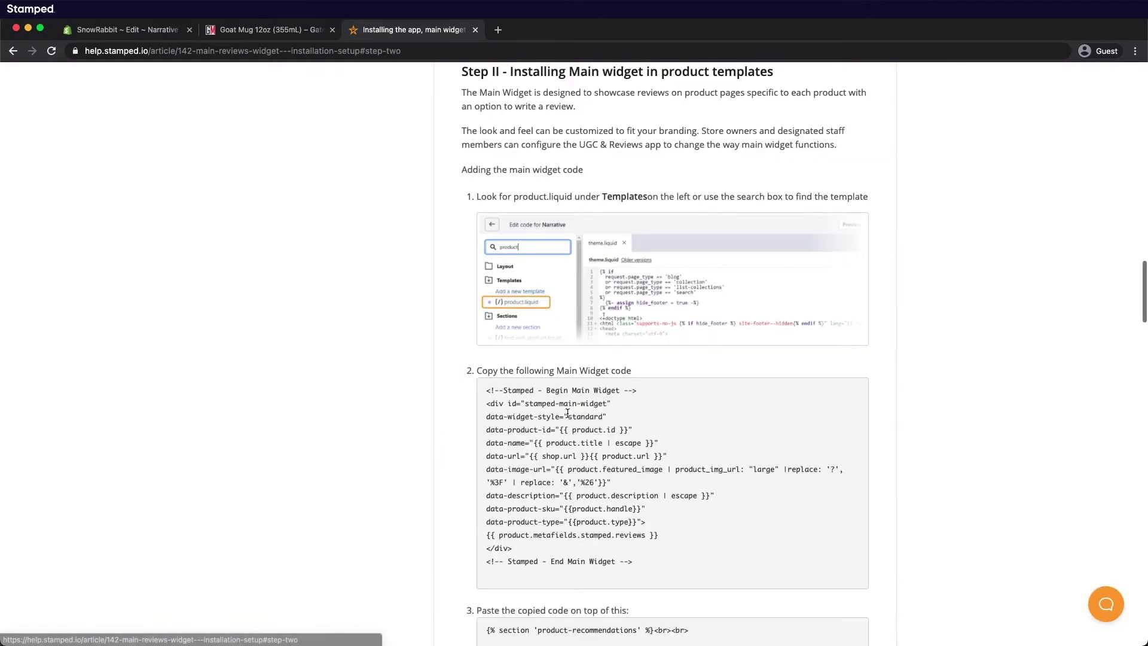
drag(520, 575, 486, 389)
right_click(565, 418)
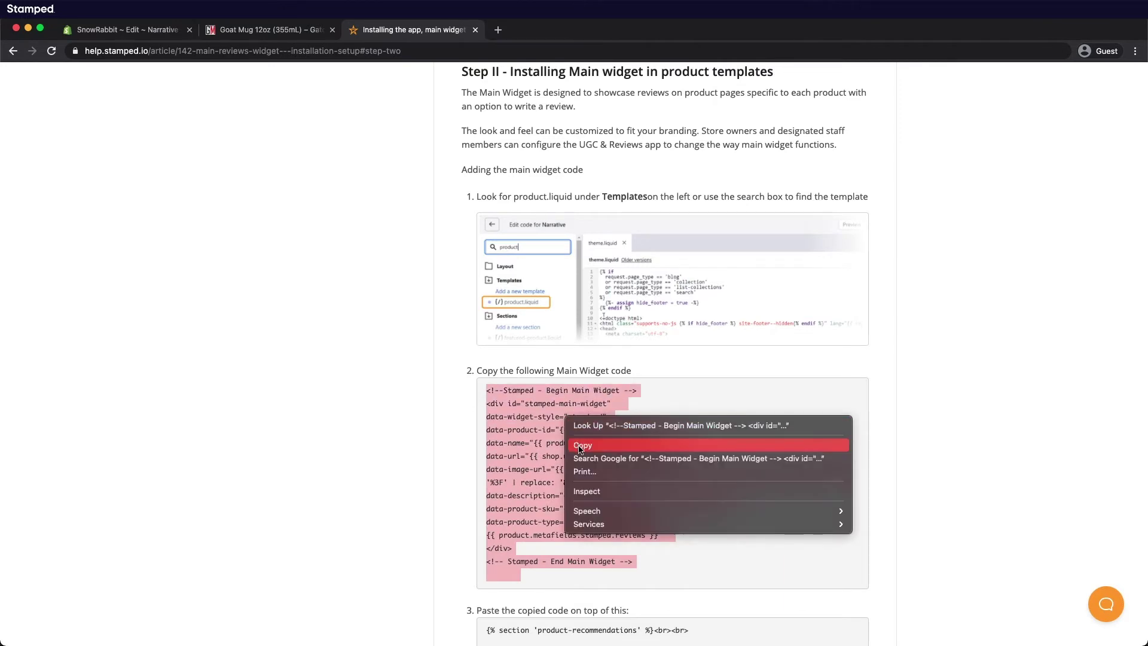
click(580, 445)
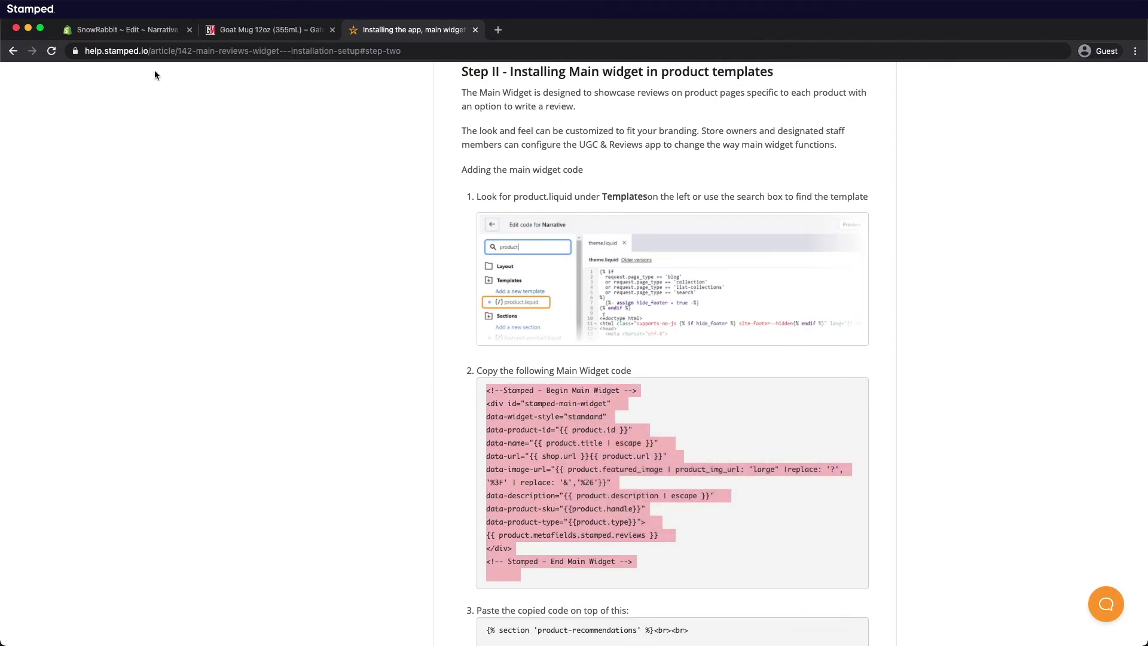
- Paste the Main Widget code on line 5 below the product-template section and save product.liquid
click(137, 33)
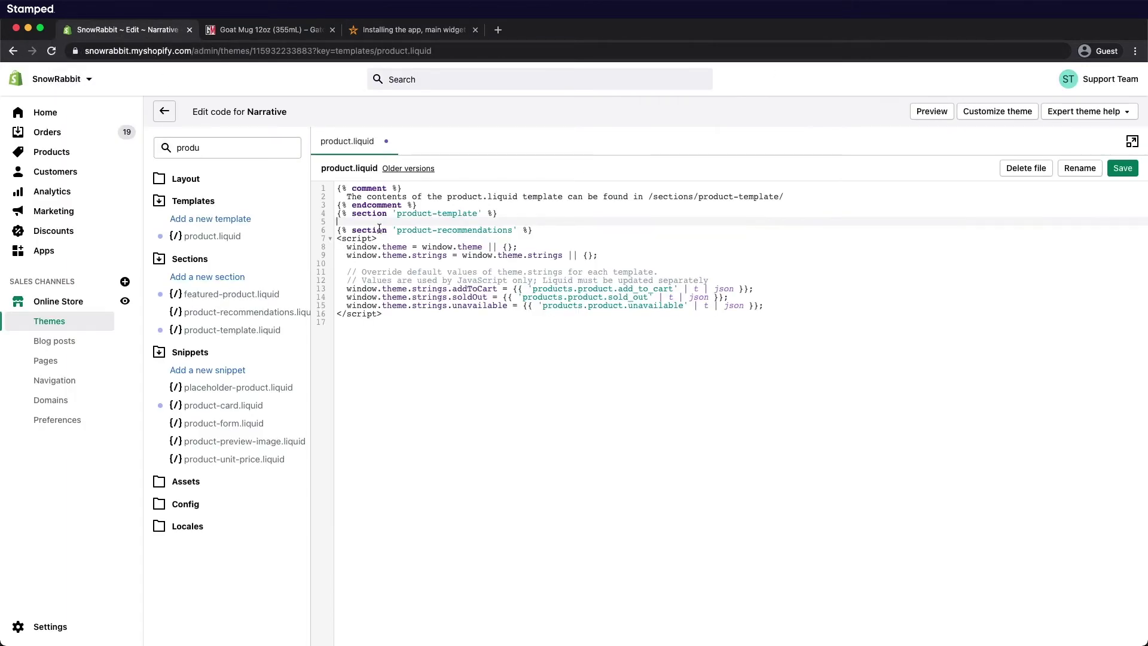
right_click(361, 223)
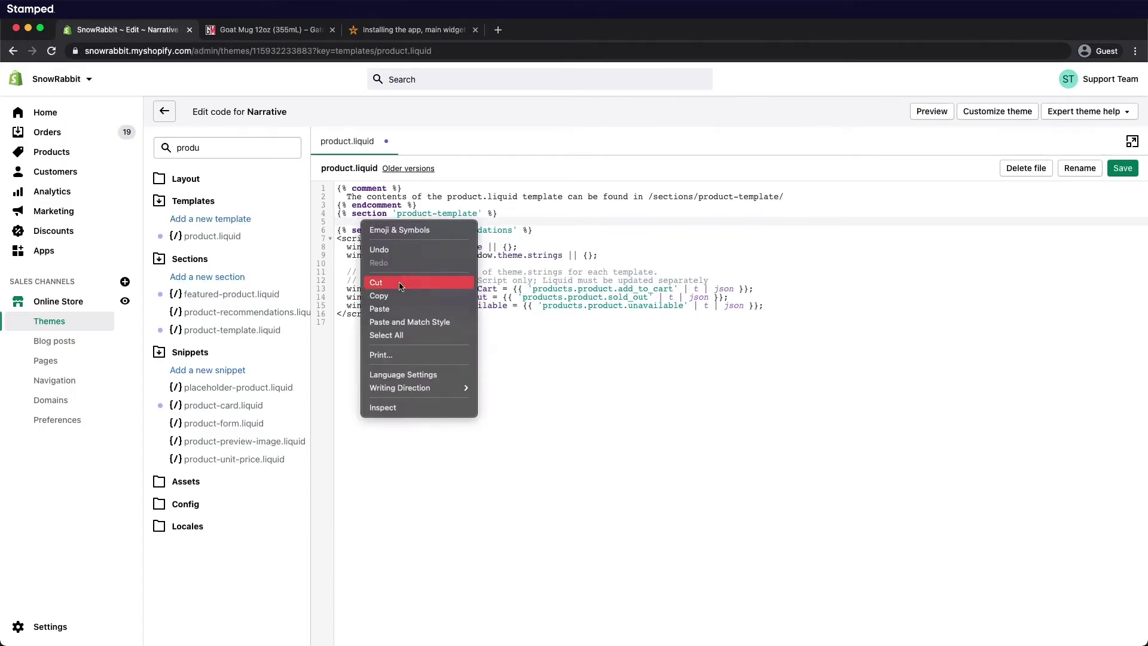
click(395, 312)
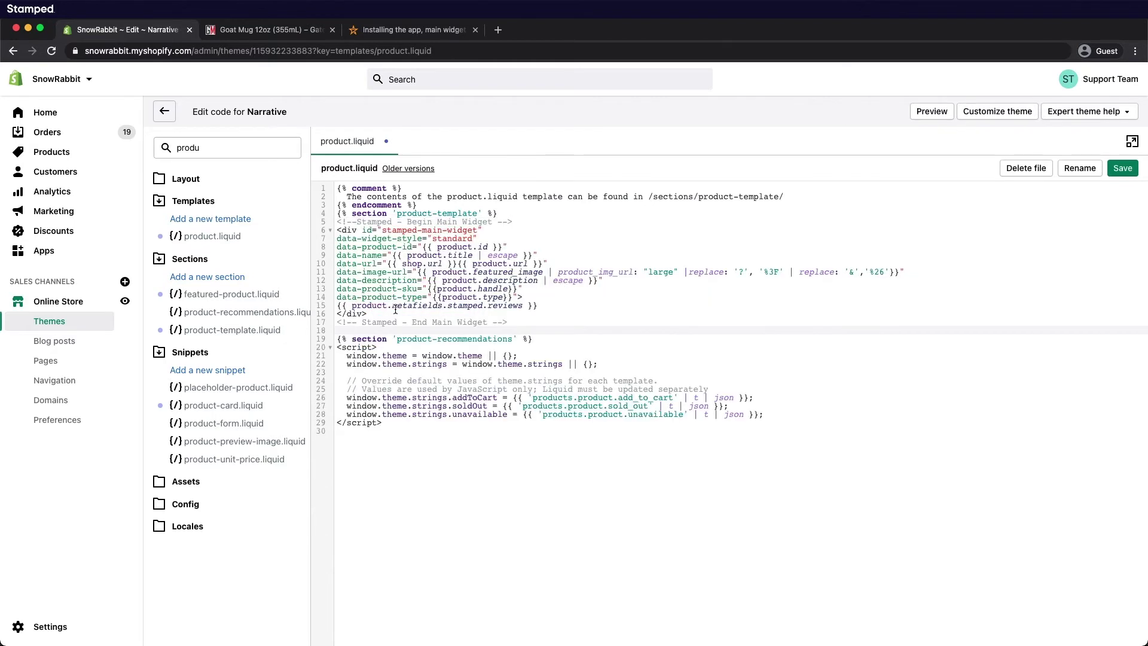
click(500, 211)
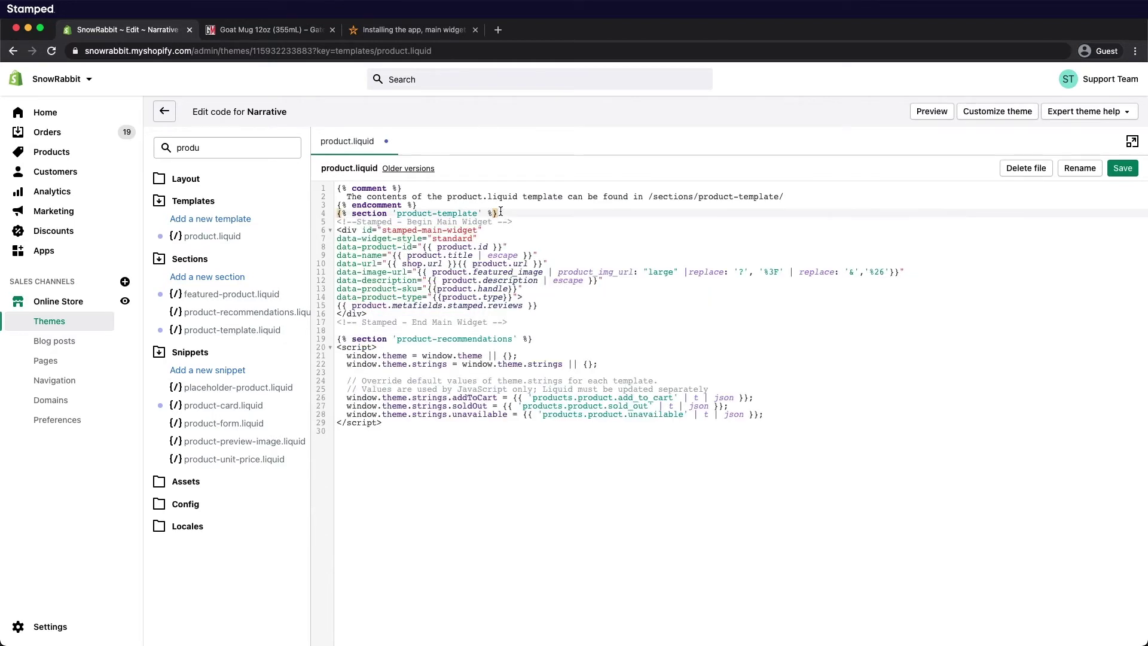
key(Return)
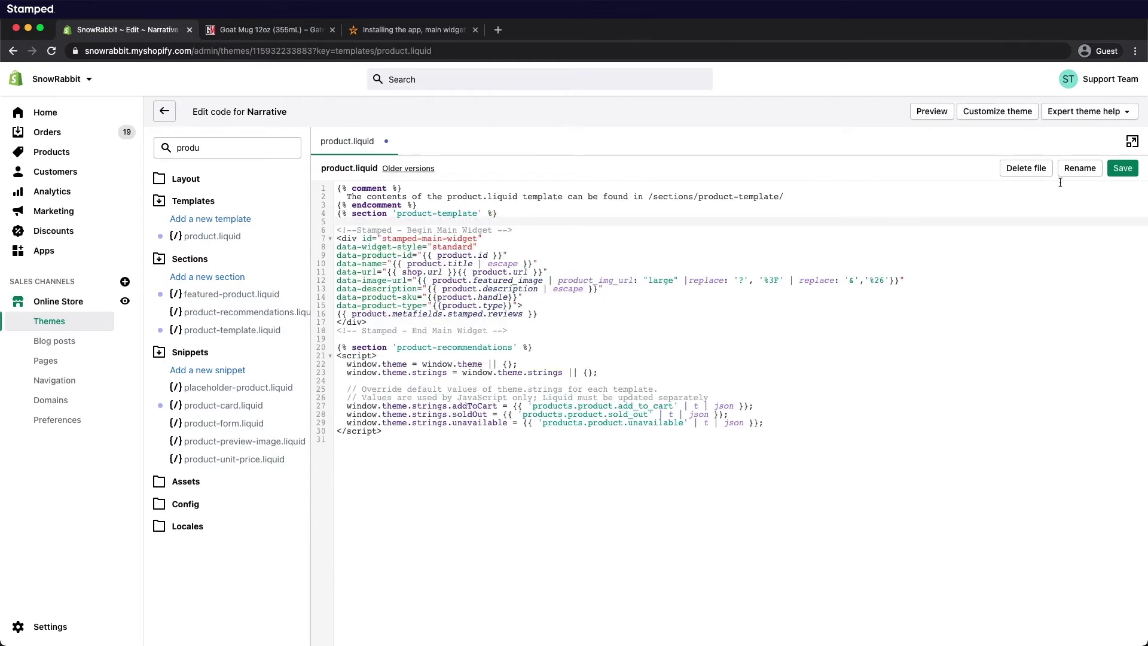
click(1122, 168)
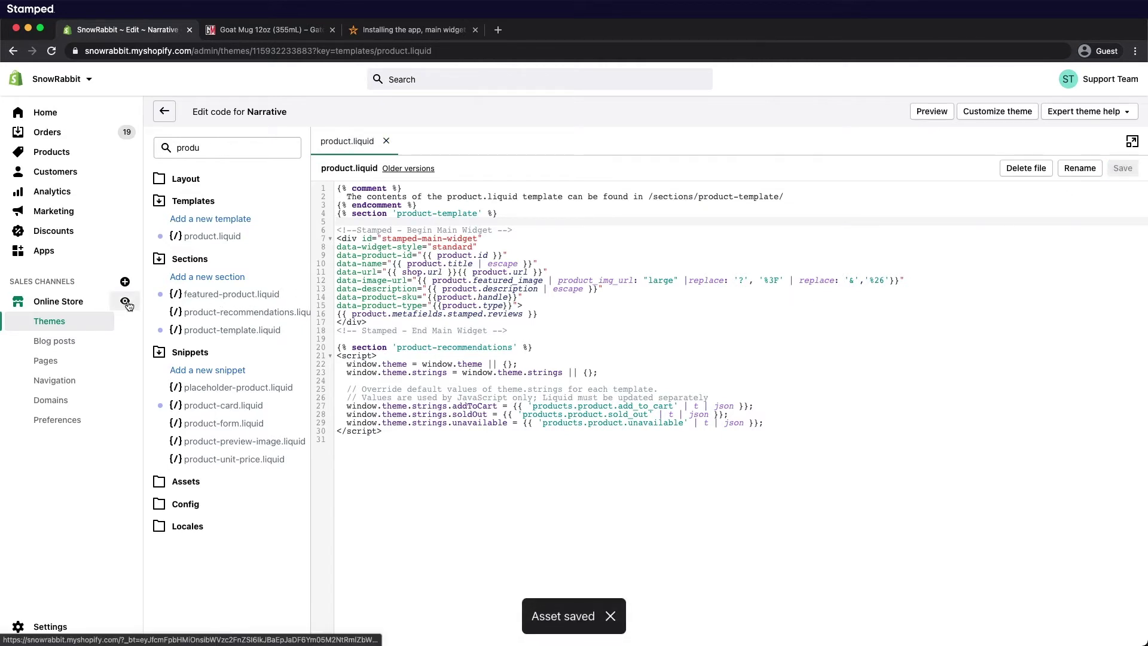
- Open ADIDAS | CLASSIC BACKPACK from CATALOG in the storefront and view its 4.0 Stamped reviews
click(126, 302)
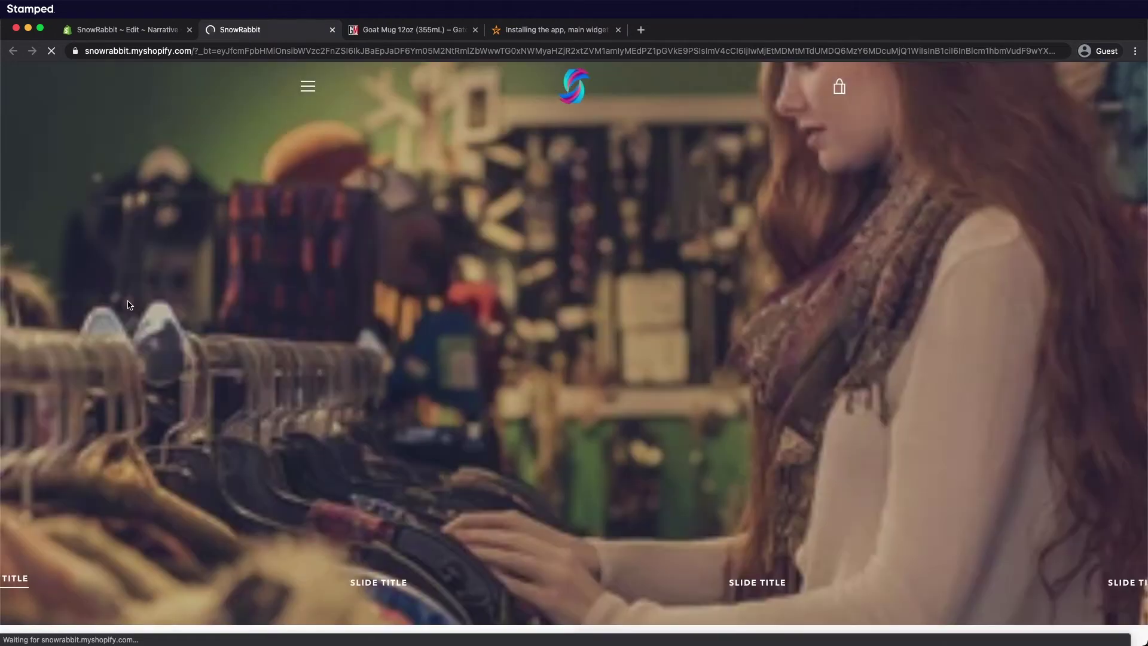
click(308, 89)
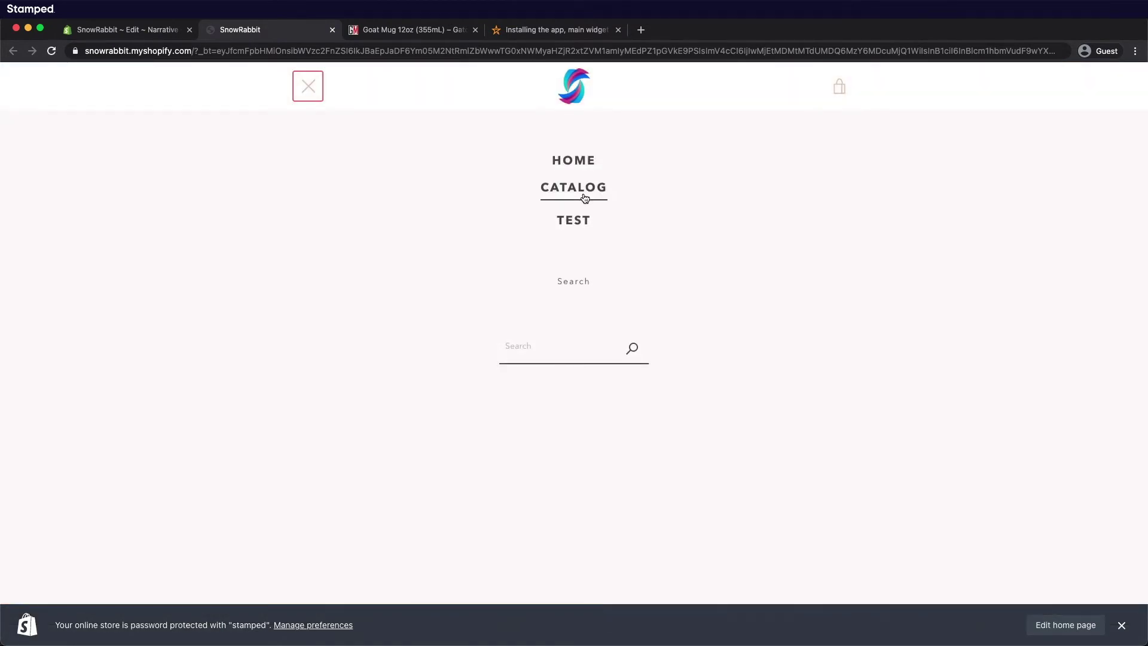
click(575, 191)
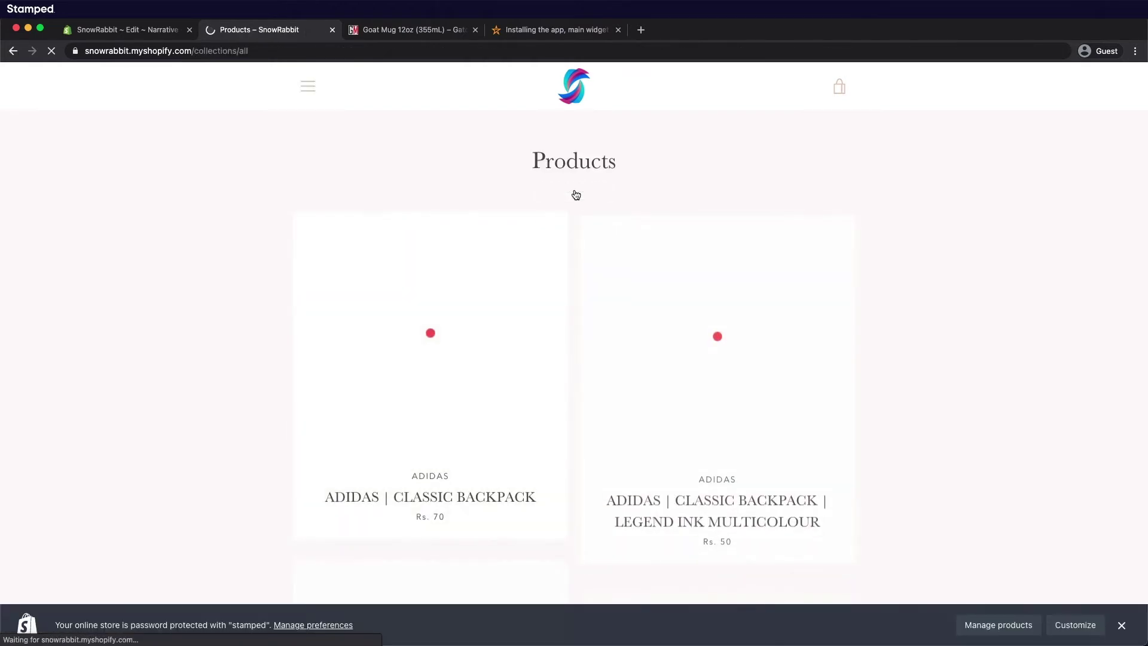
click(409, 376)
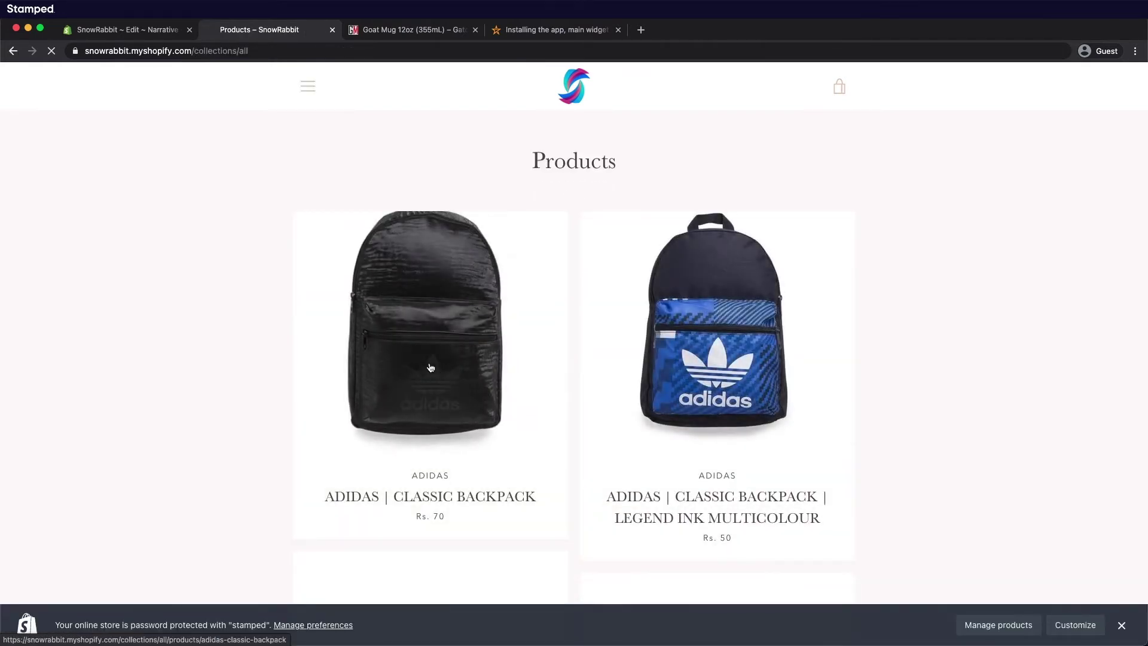
scroll(432, 328, down, 15)
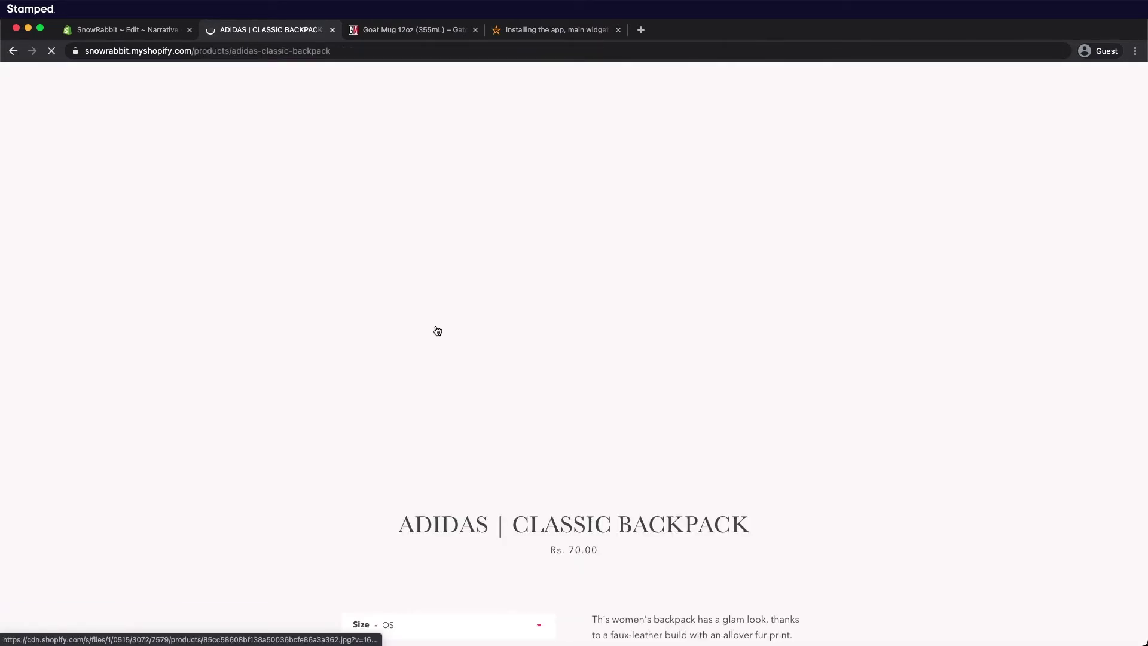
scroll(435, 324, down, 6)
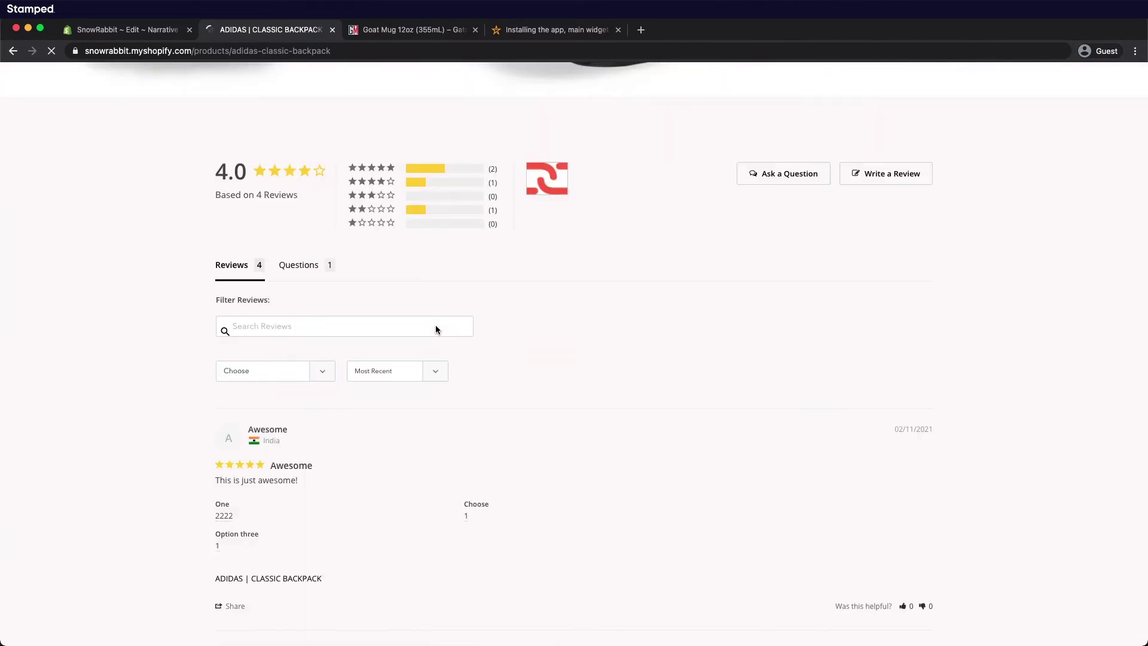
scroll(445, 353, up, 3)
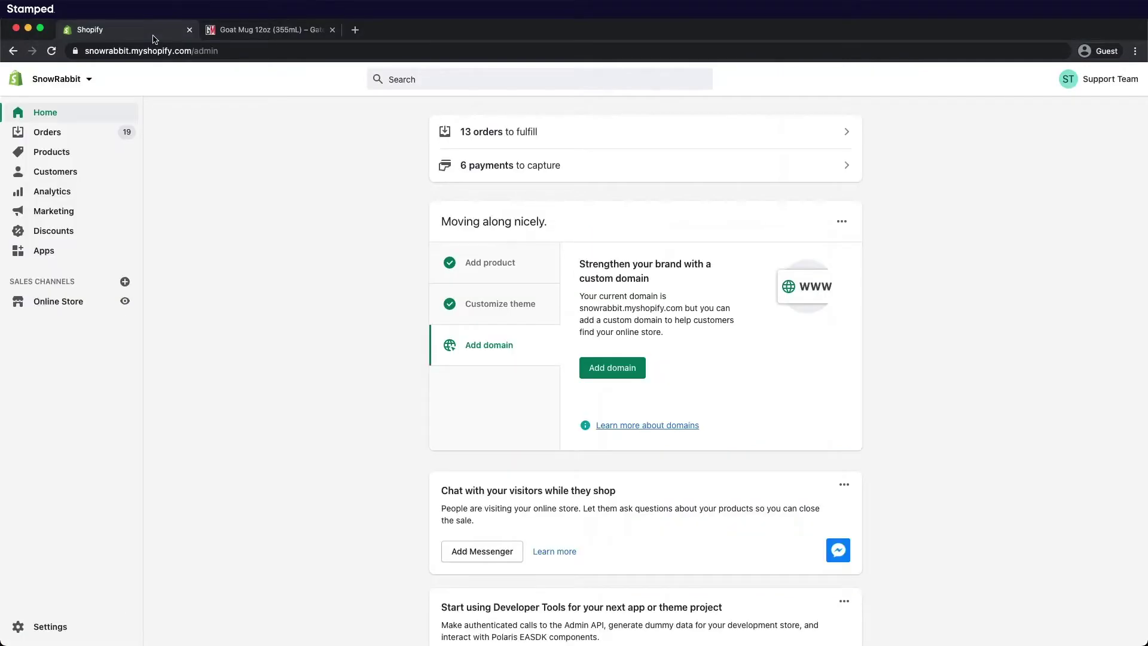
- Open sections/product-template.liquid in the Narrative code editor by searching 'product-te'
click(153, 36)
click(58, 306)
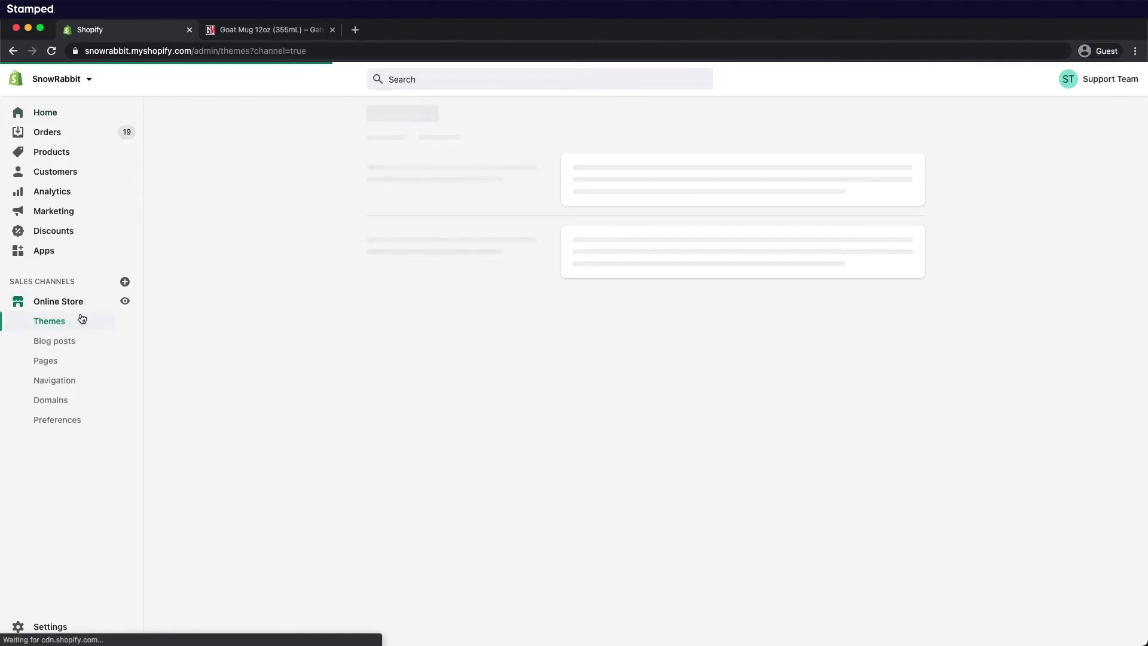
click(814, 252)
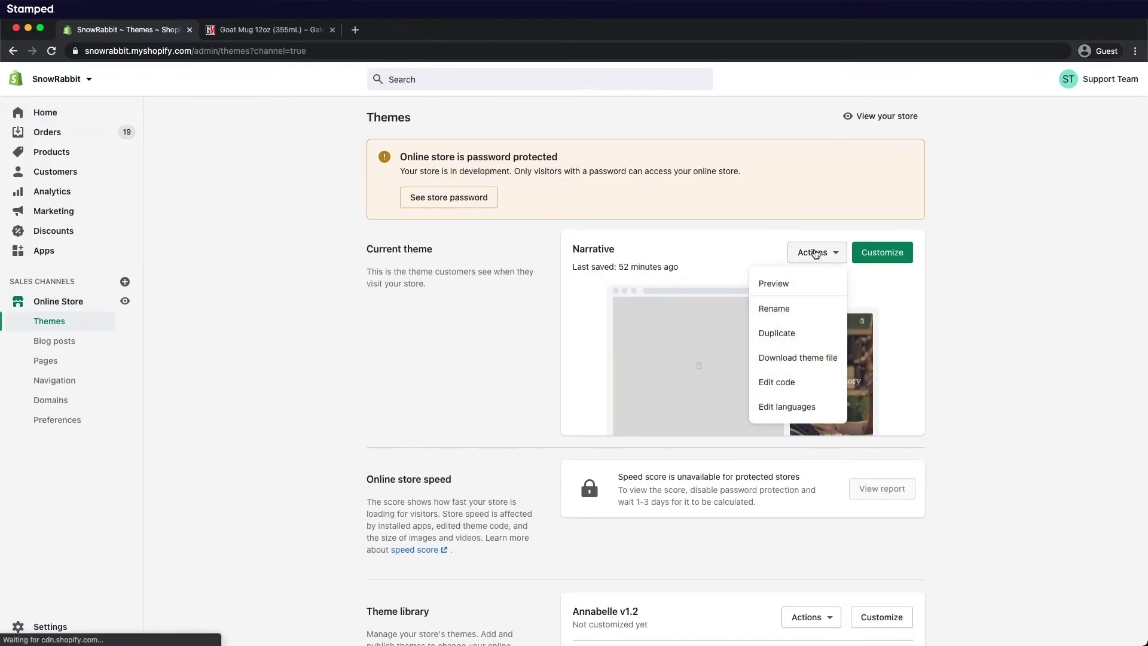
click(787, 382)
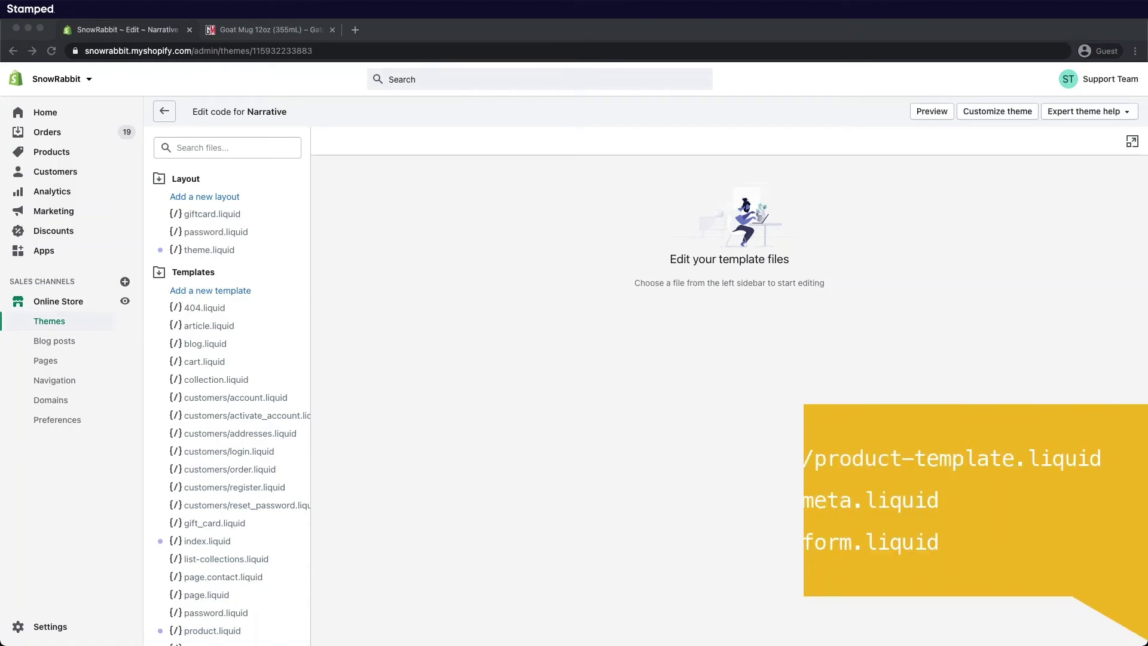
click(220, 148)
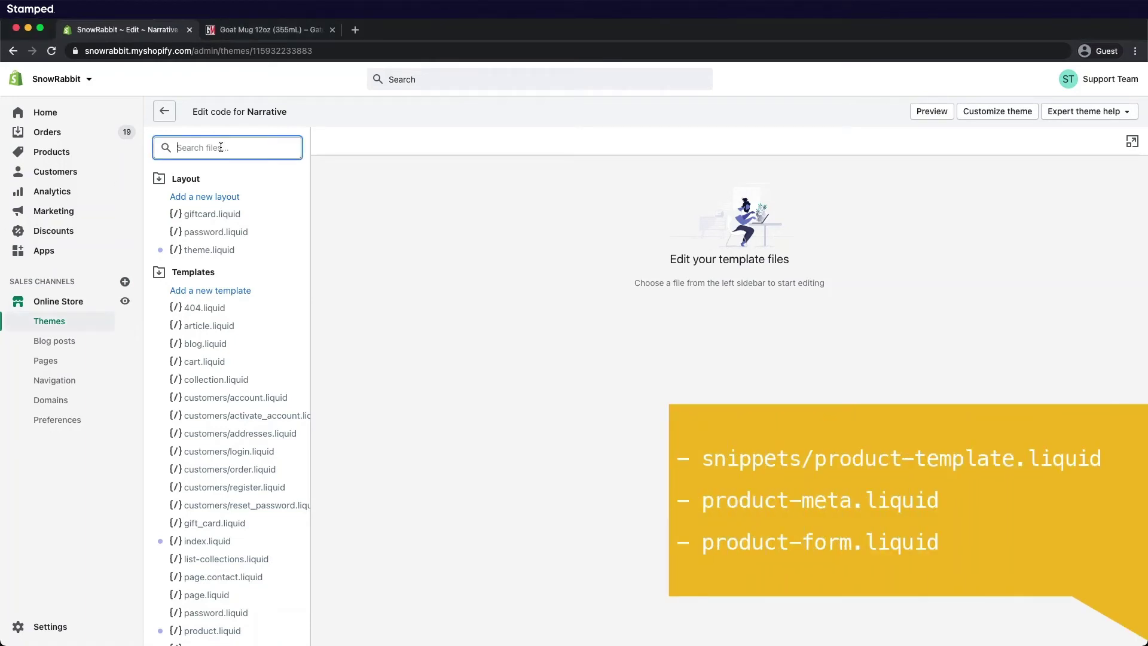
text(produc)
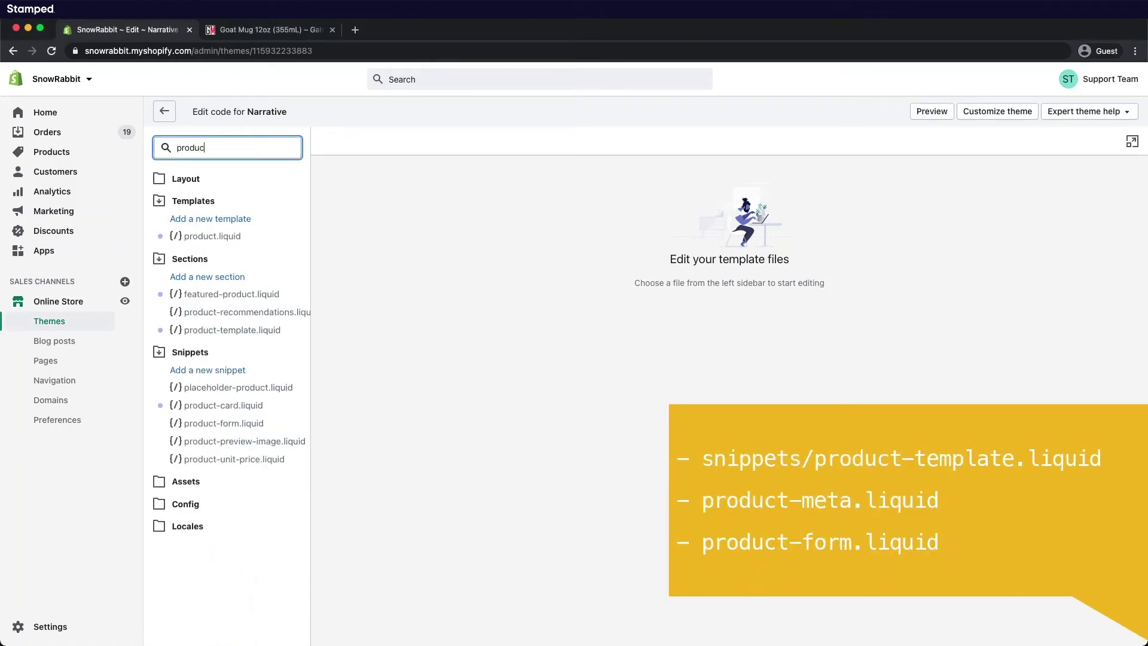
text(t-te)
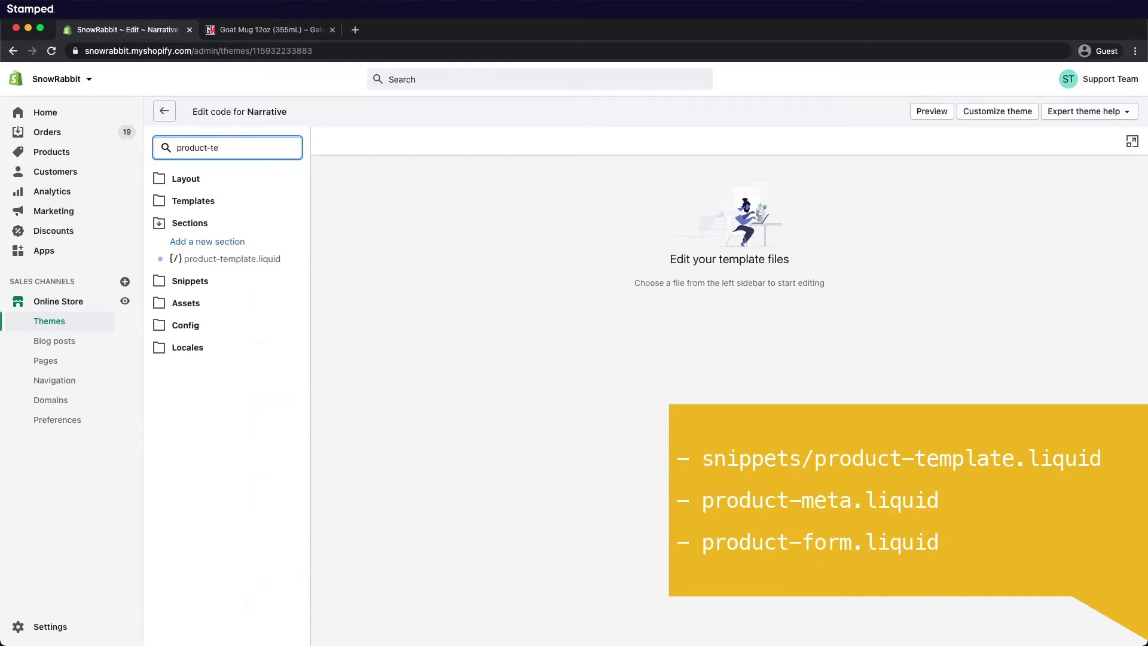
click(239, 260)
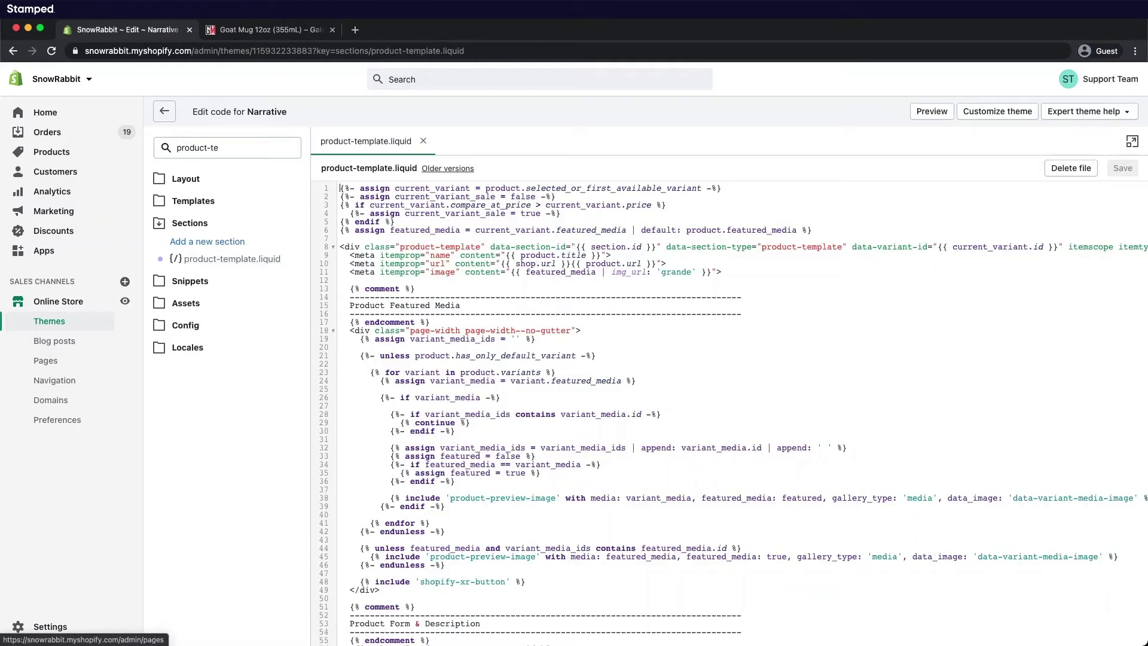
- Find product.title in product-template.liquid and insert a blank line after its line-65 heading
scroll(514, 356, down, 5)
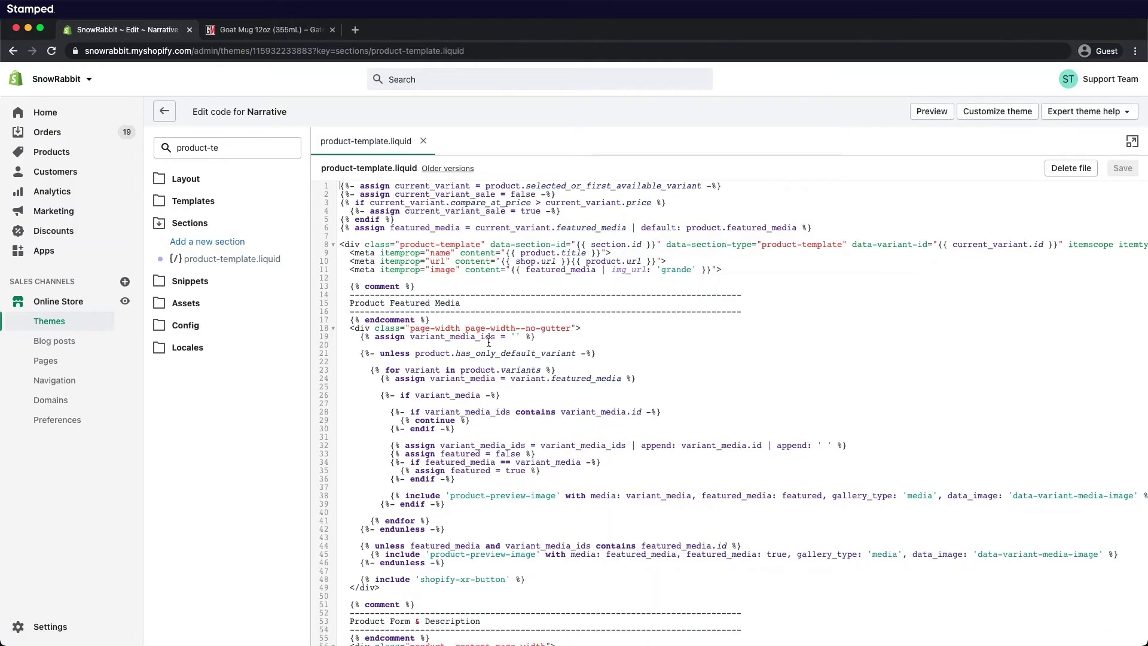
scroll(514, 356, down, 1)
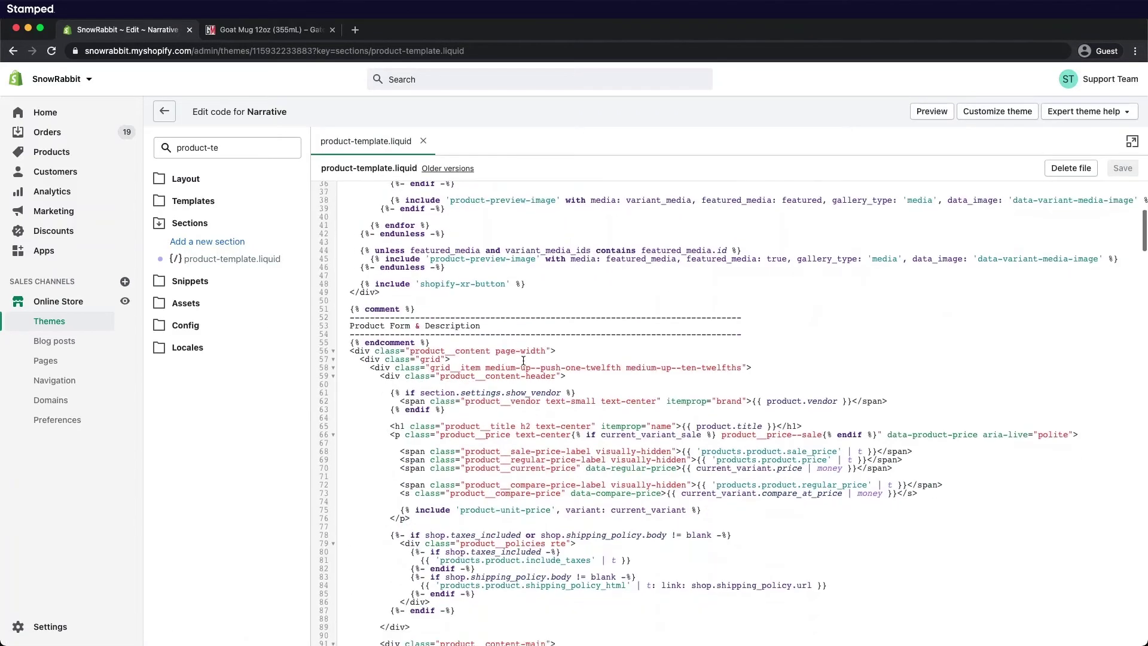
click(462, 427)
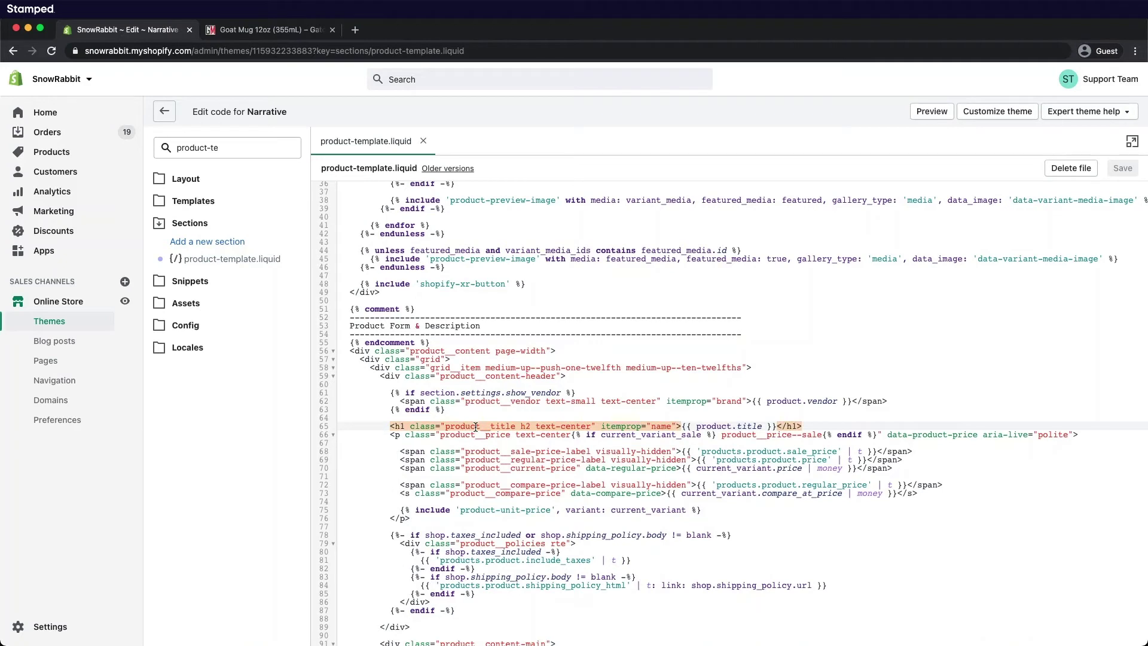
key(super+f)
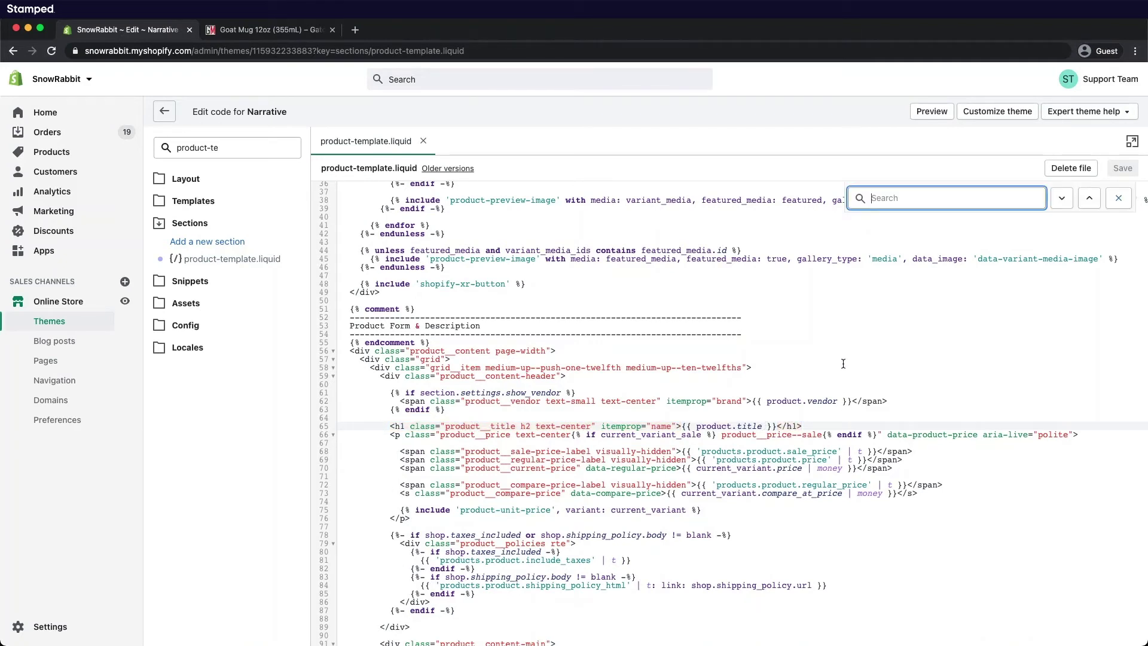
text(product.title)
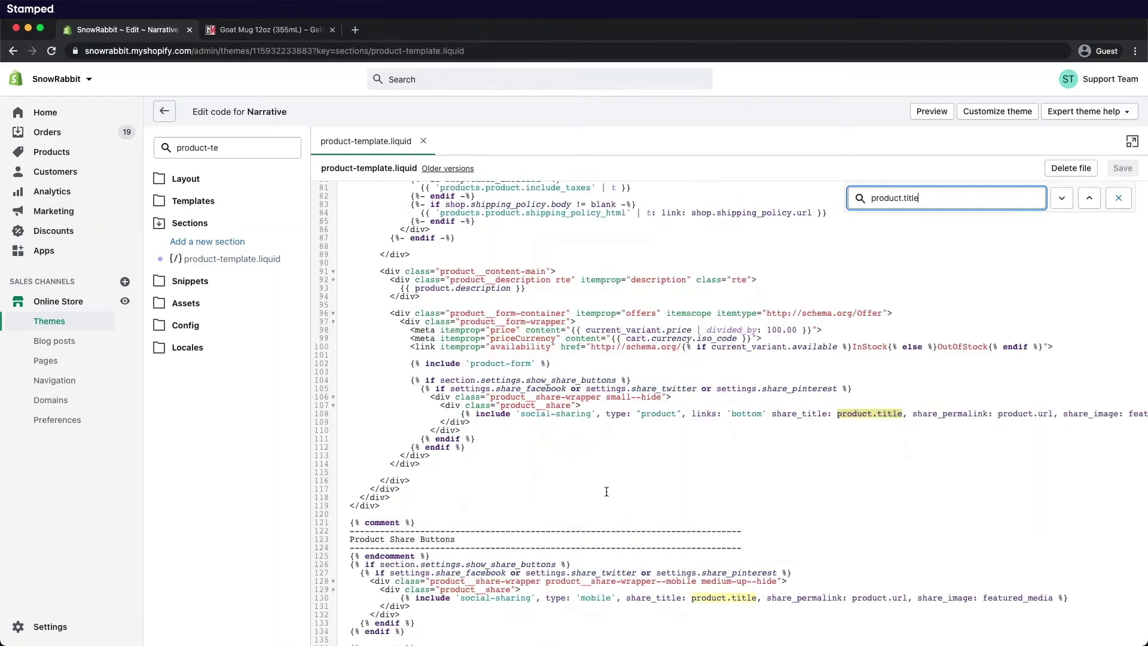
scroll(606, 491, up, 6)
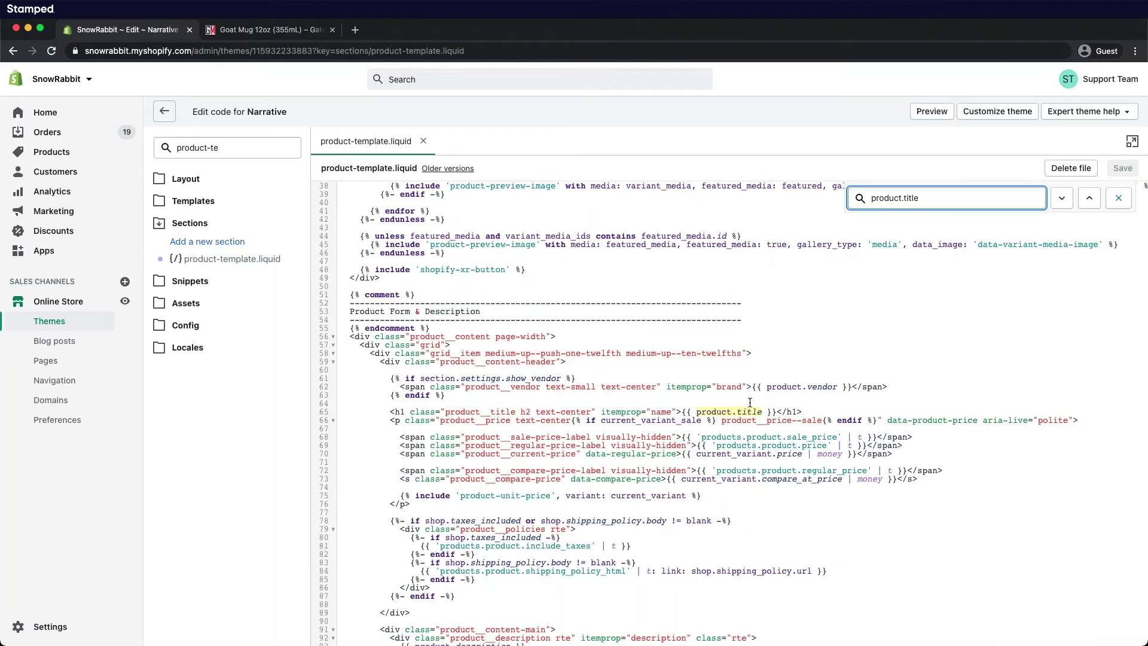
click(811, 412)
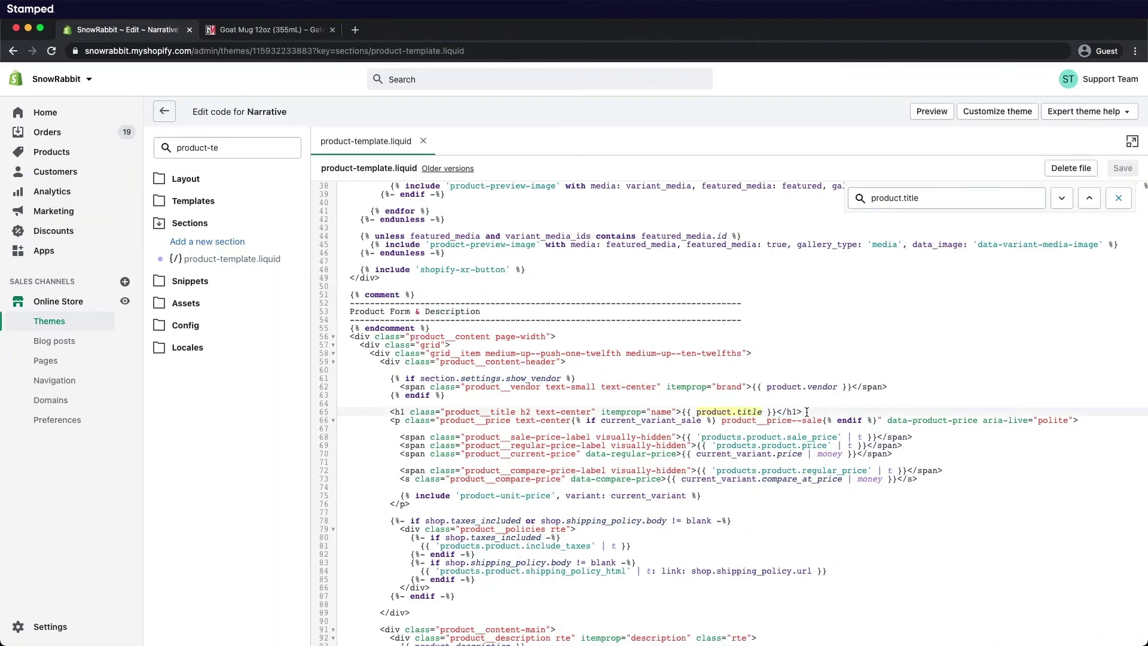
key(Return)
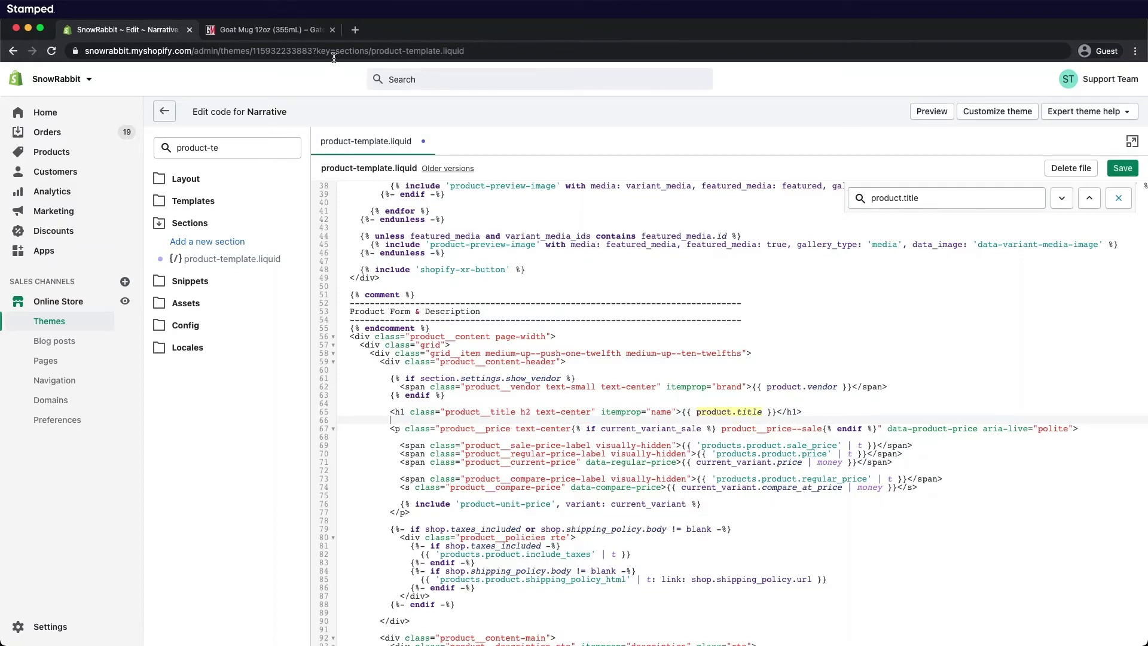
- Go to help.stamped.io in a new tab and open the Shopify installation article by searching 'insta'
click(356, 30)
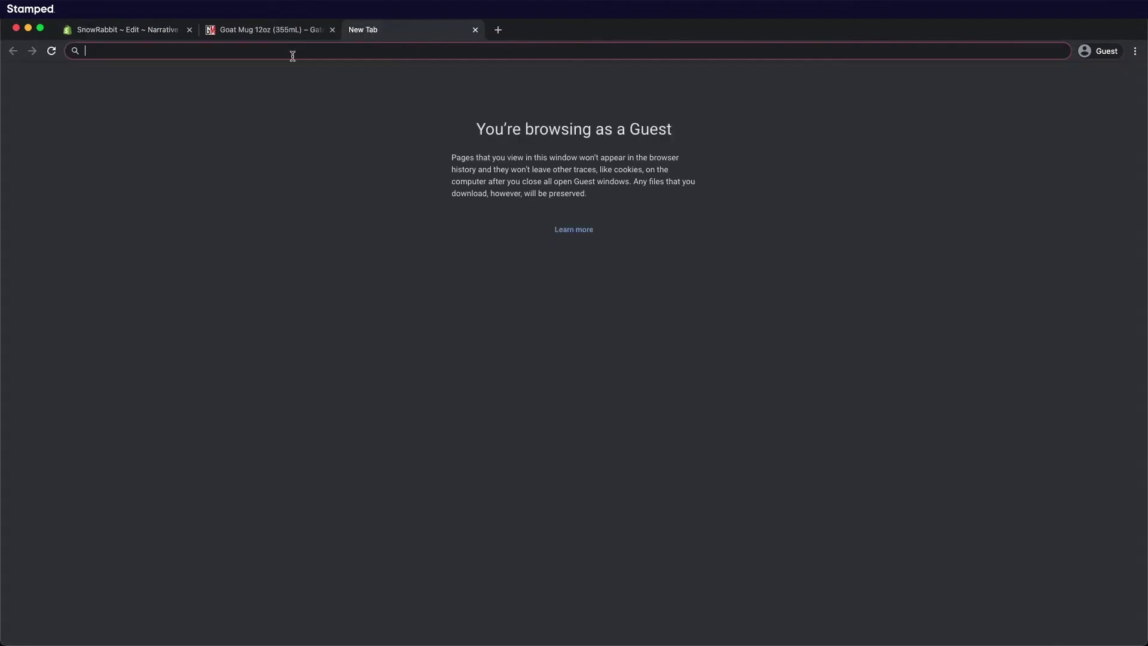
text(help.stma)
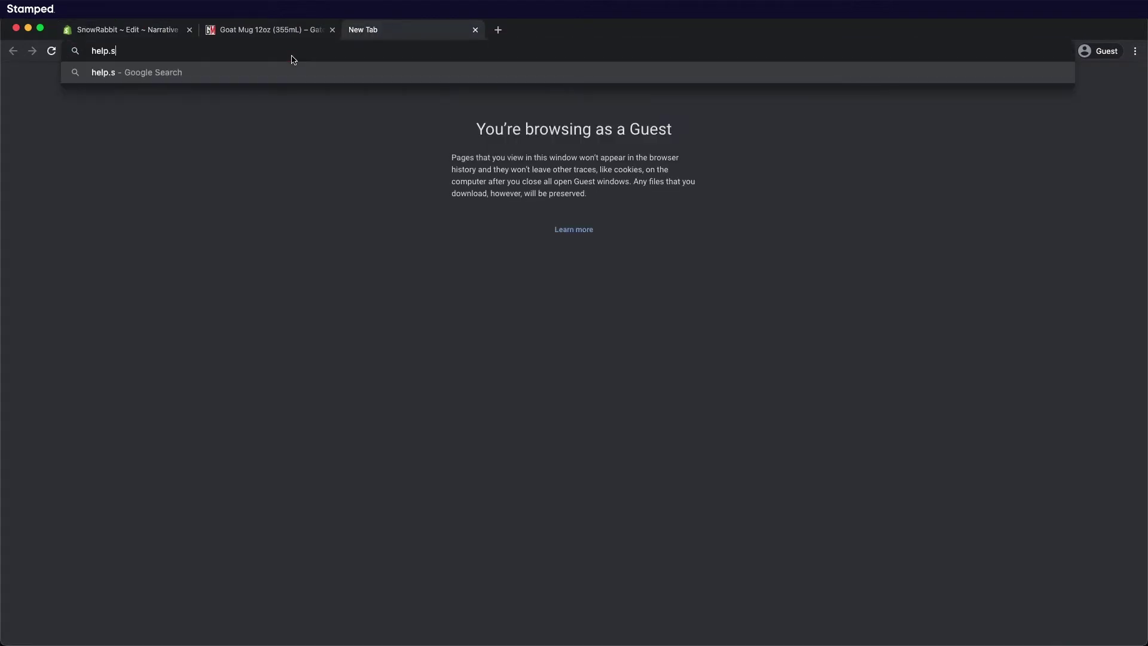
key(BackSpace)
key(BackSpace)
text(amped.io)
key(Return)
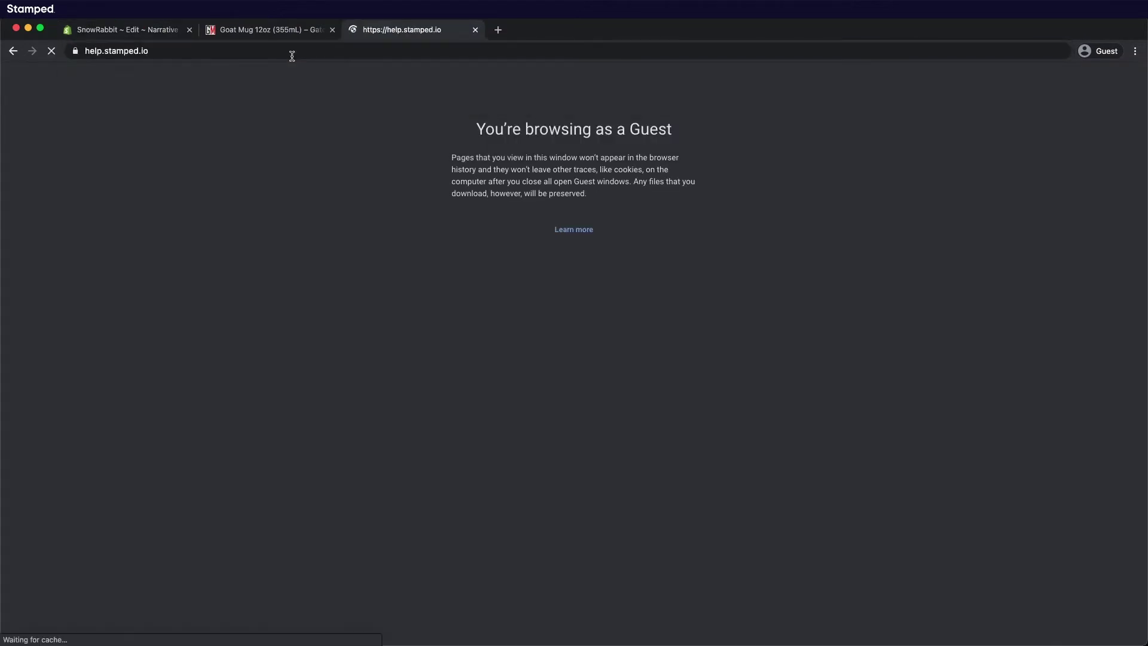
click(399, 191)
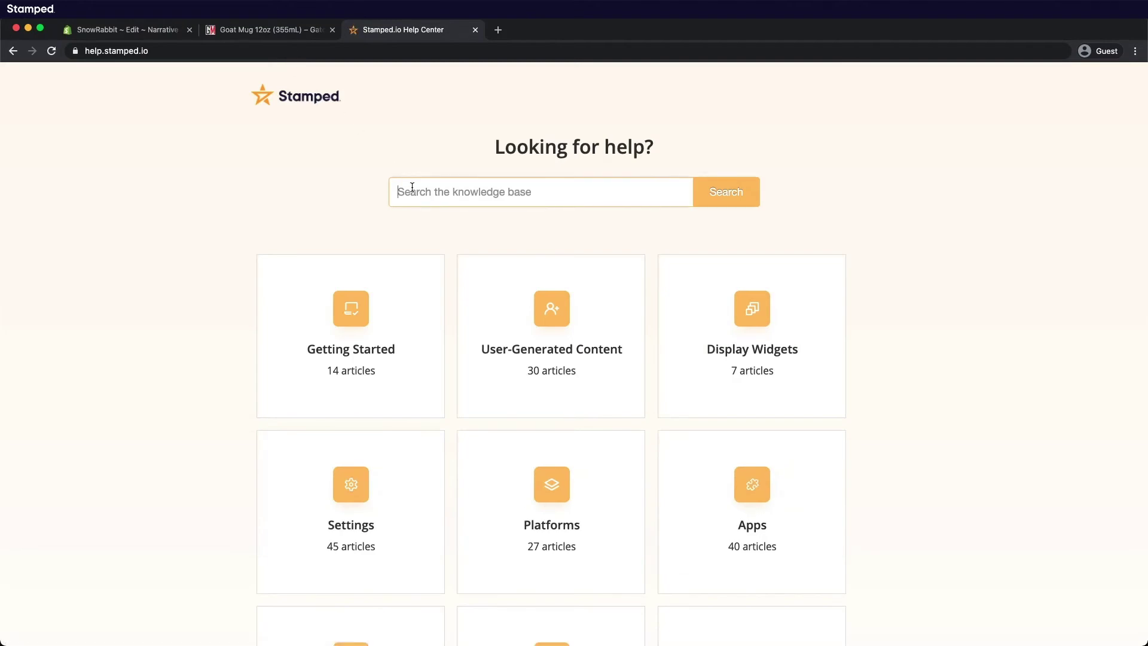
text(install)
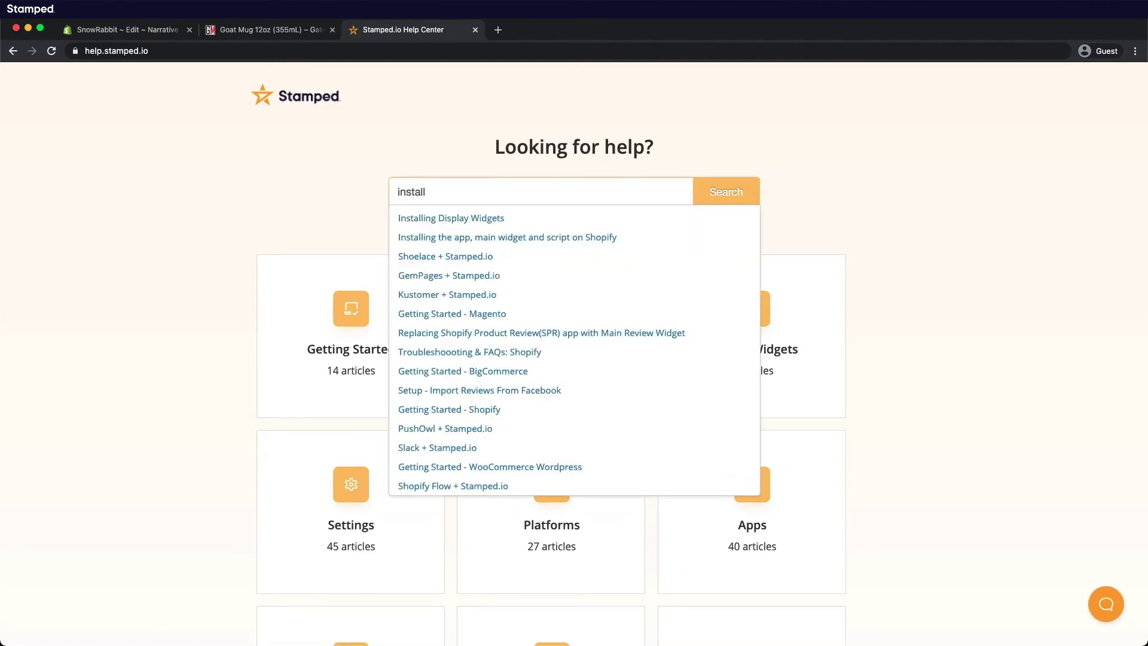
click(488, 238)
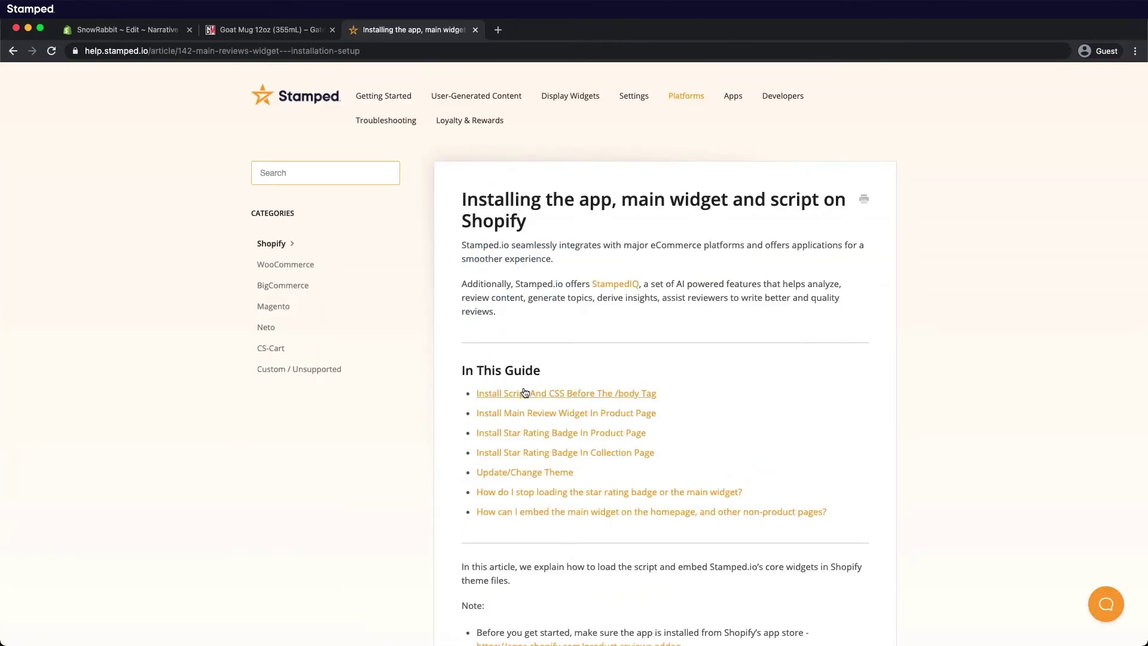
- Copy the Step III product-page Star Rating Badge code and return to the theme editor
click(545, 434)
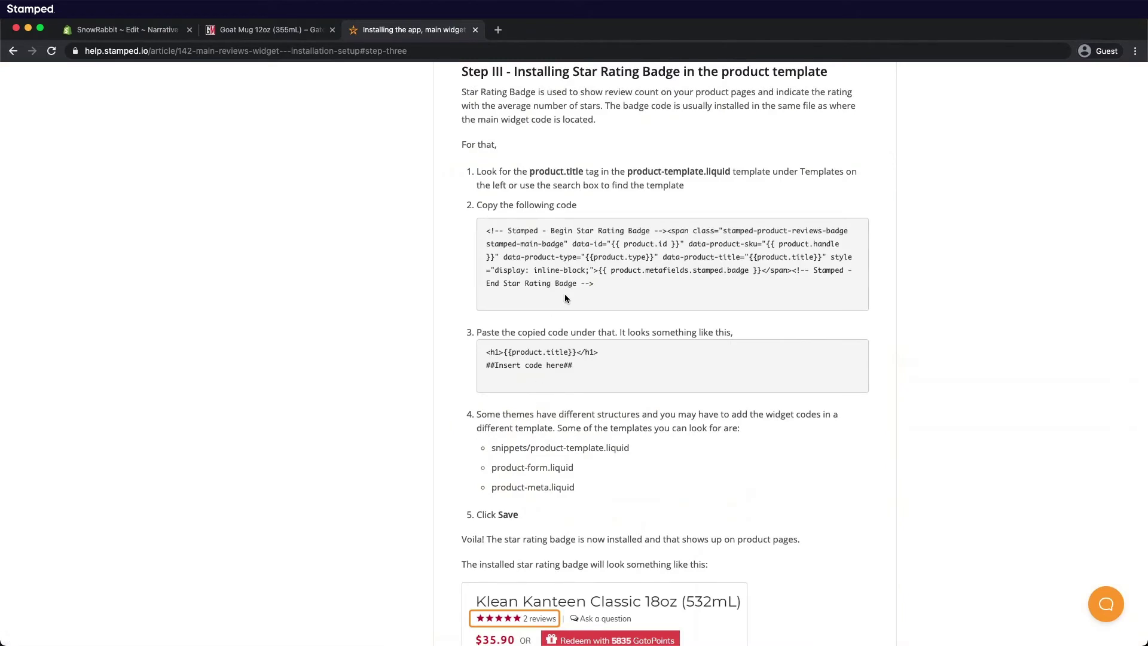
drag(621, 298, 463, 233)
right_click(555, 242)
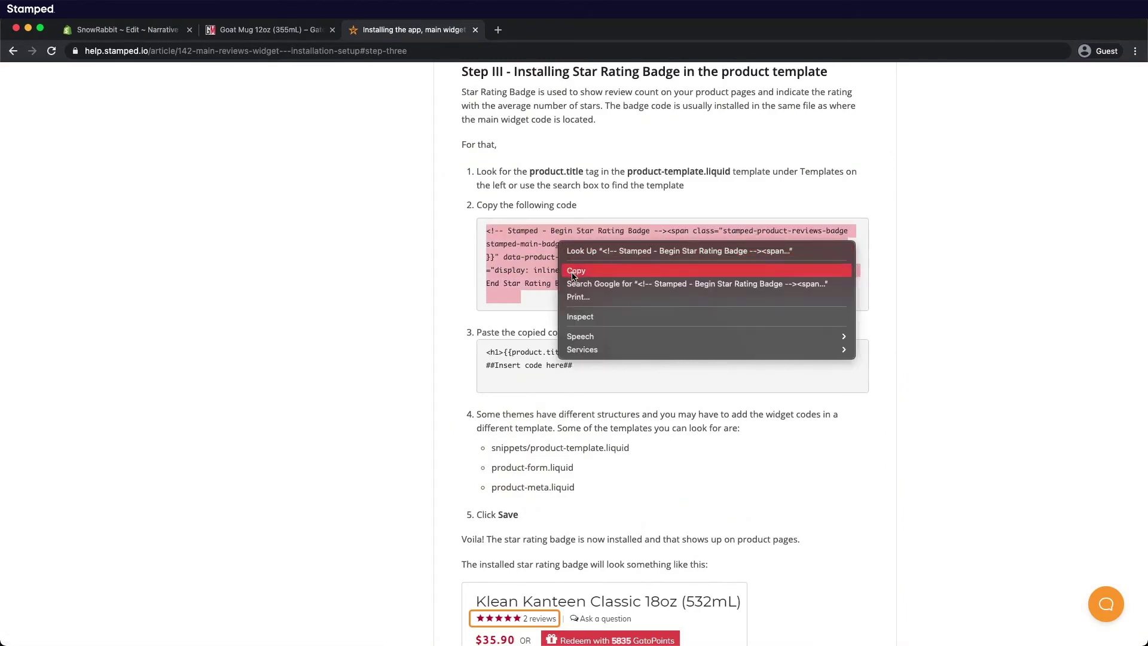
click(575, 270)
click(508, 278)
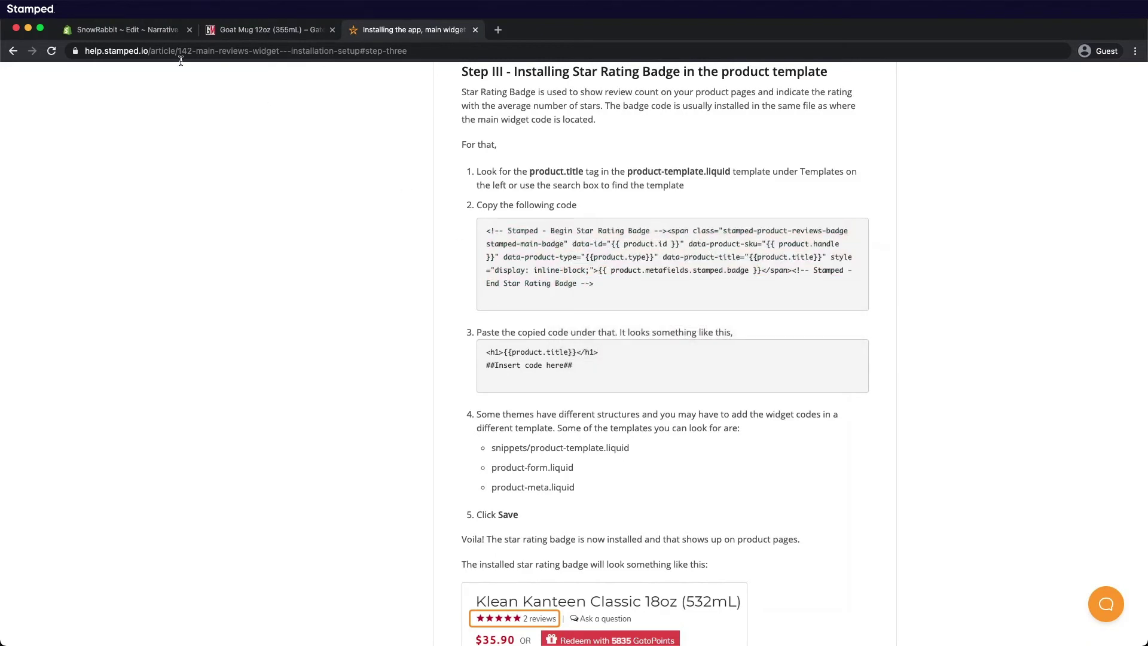
click(157, 34)
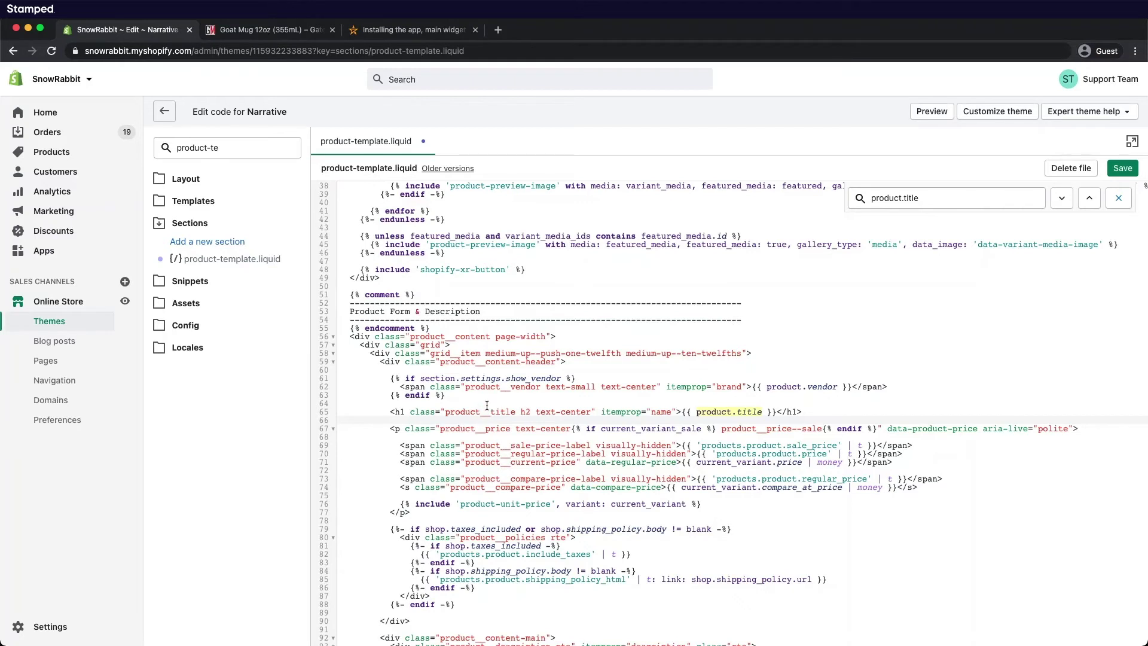
- Paste the badge code onto line 66 under the product title and save product-template.liquid
right_click(454, 419)
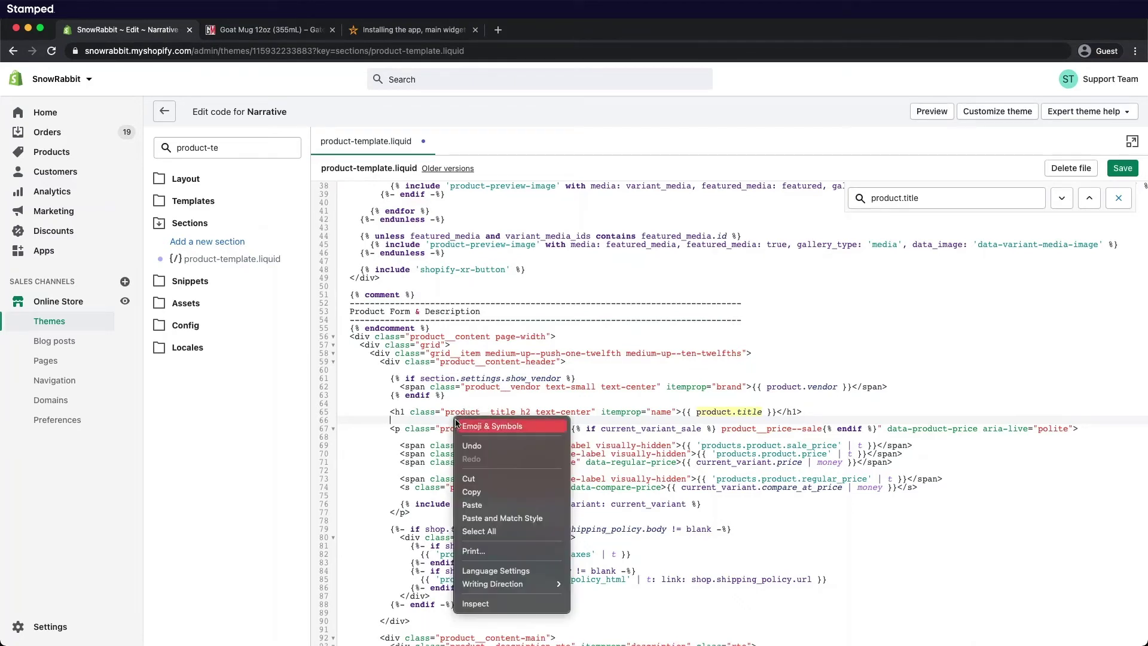
click(473, 506)
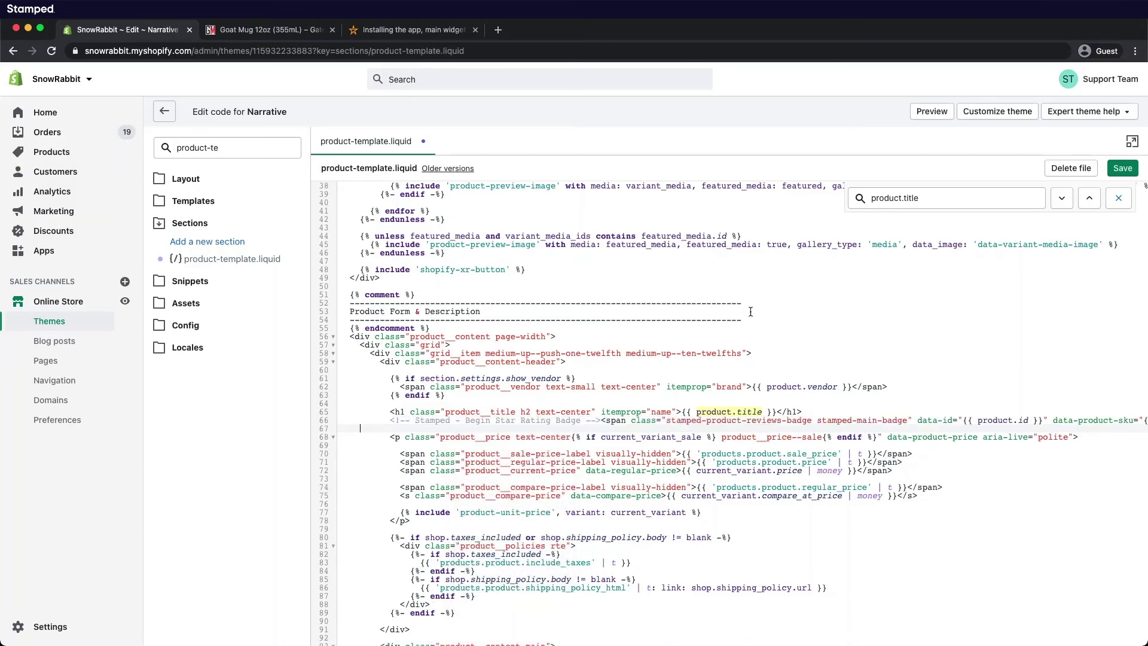
click(1125, 171)
click(1123, 169)
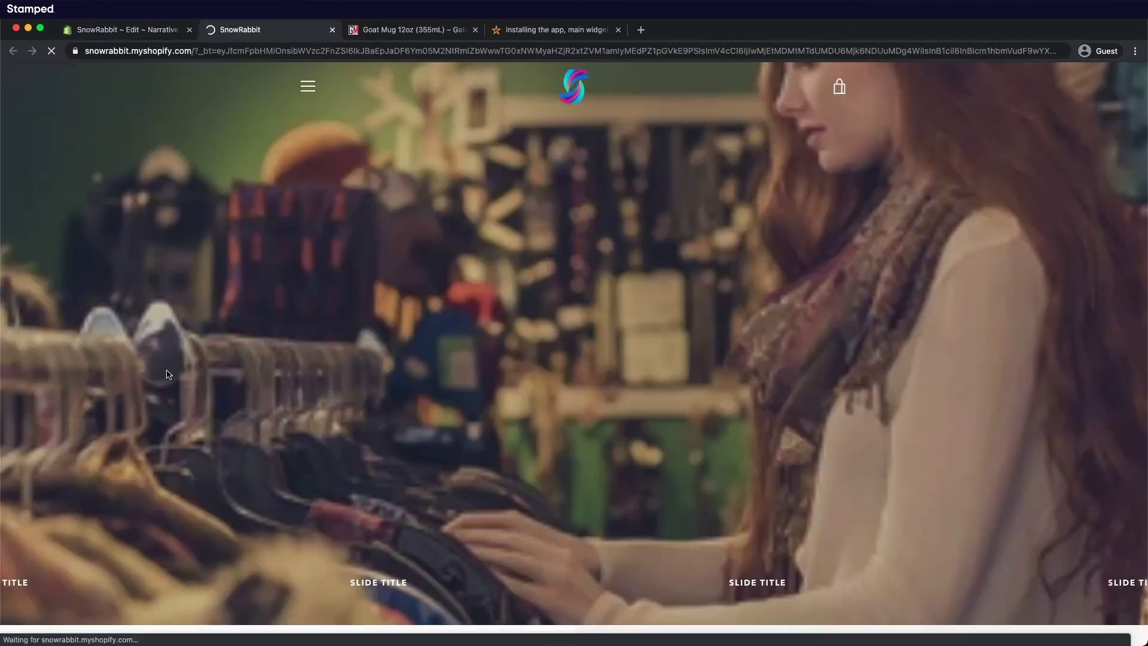
- Open ADIDAS | CLASSIC BACKPACK from CATALOG and check the '4 reviews' stars under its title
click(307, 86)
click(559, 190)
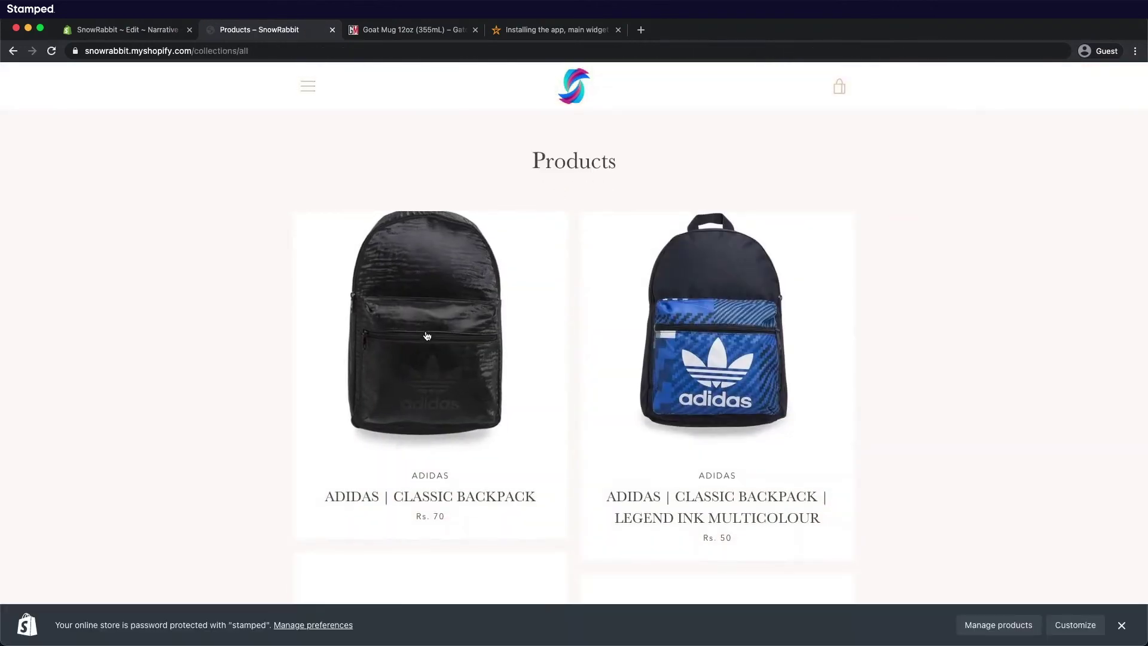
click(429, 335)
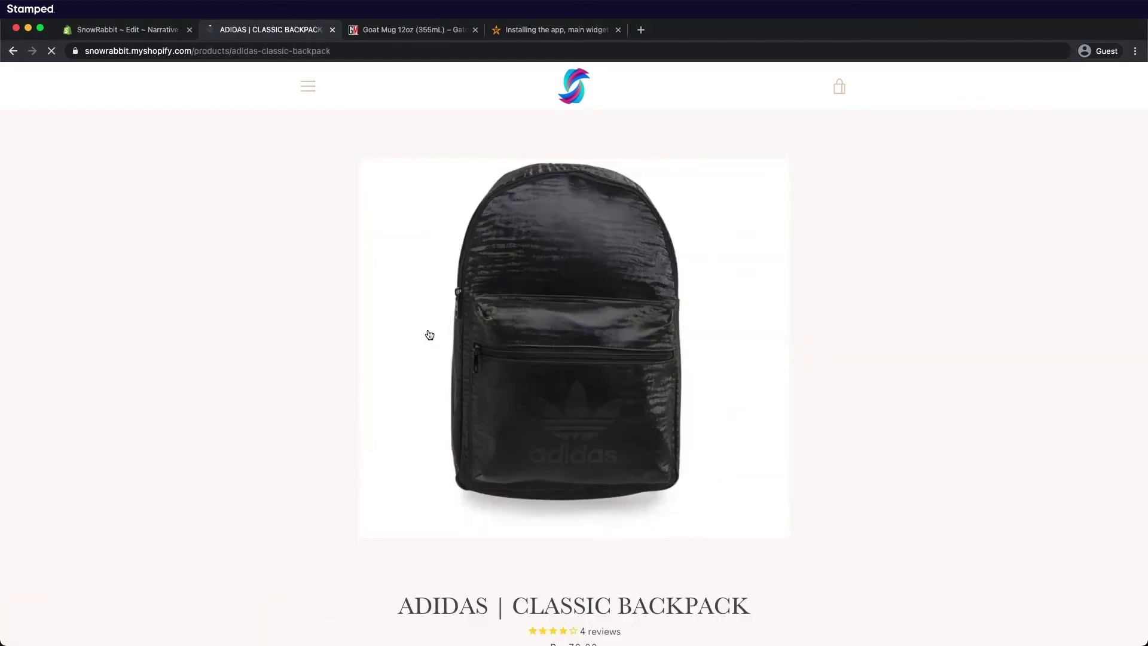
scroll(448, 335, down, 6)
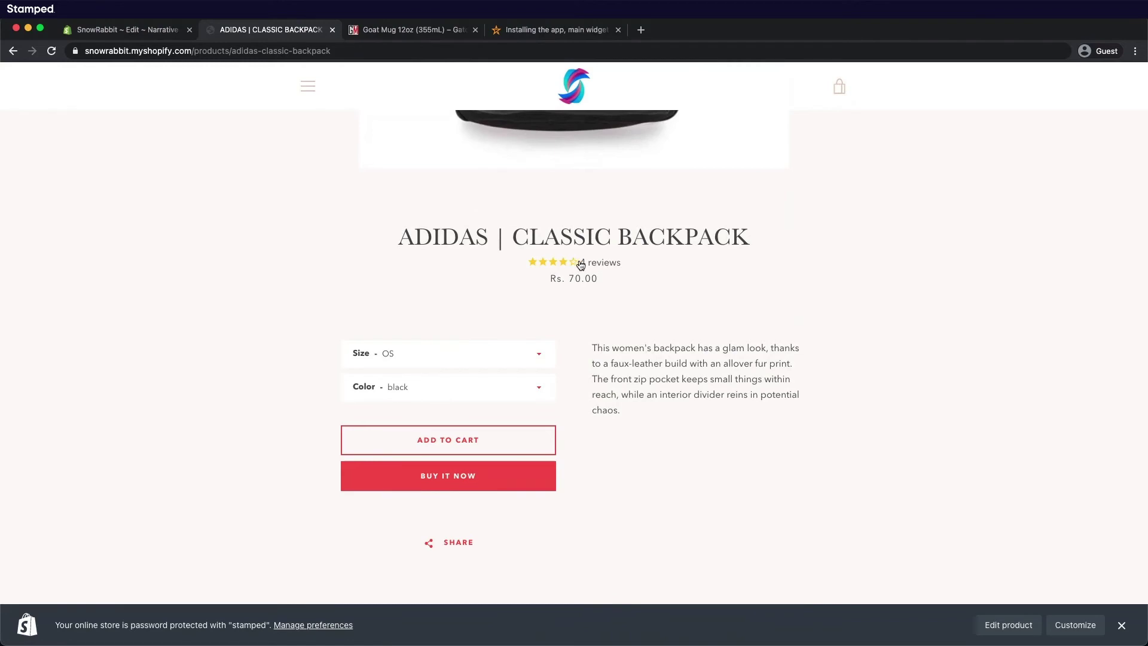
scroll(585, 265, up, 1)
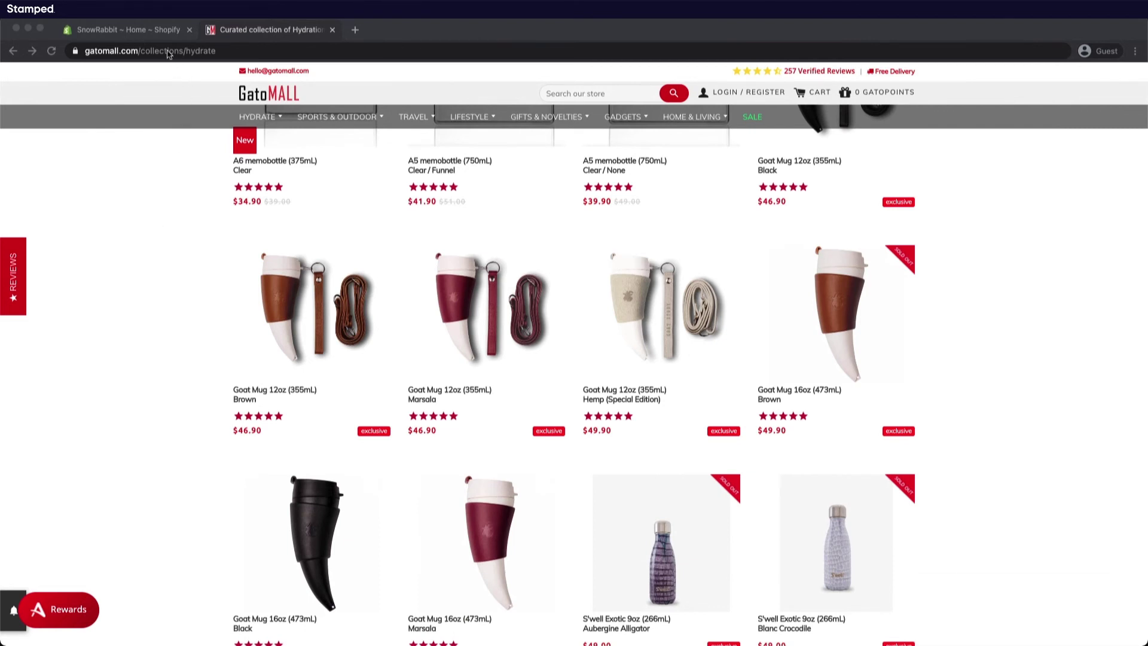
- Open the Narrative theme's code editor and open snippets/product-card.liquid by searching 'product-c'
click(154, 34)
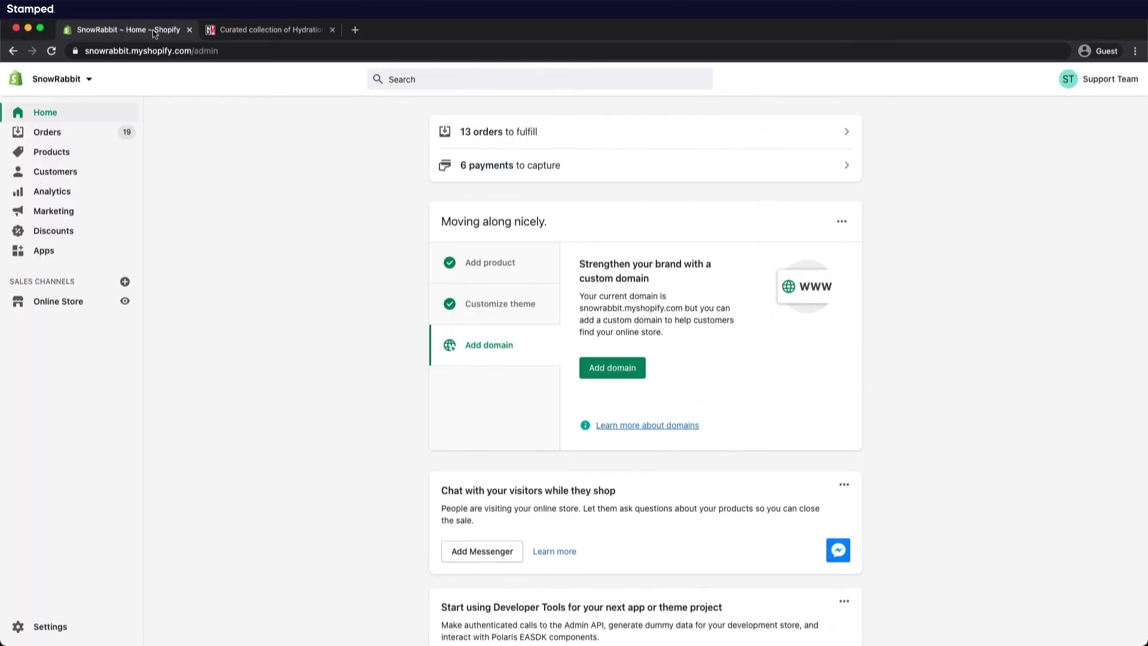
click(46, 300)
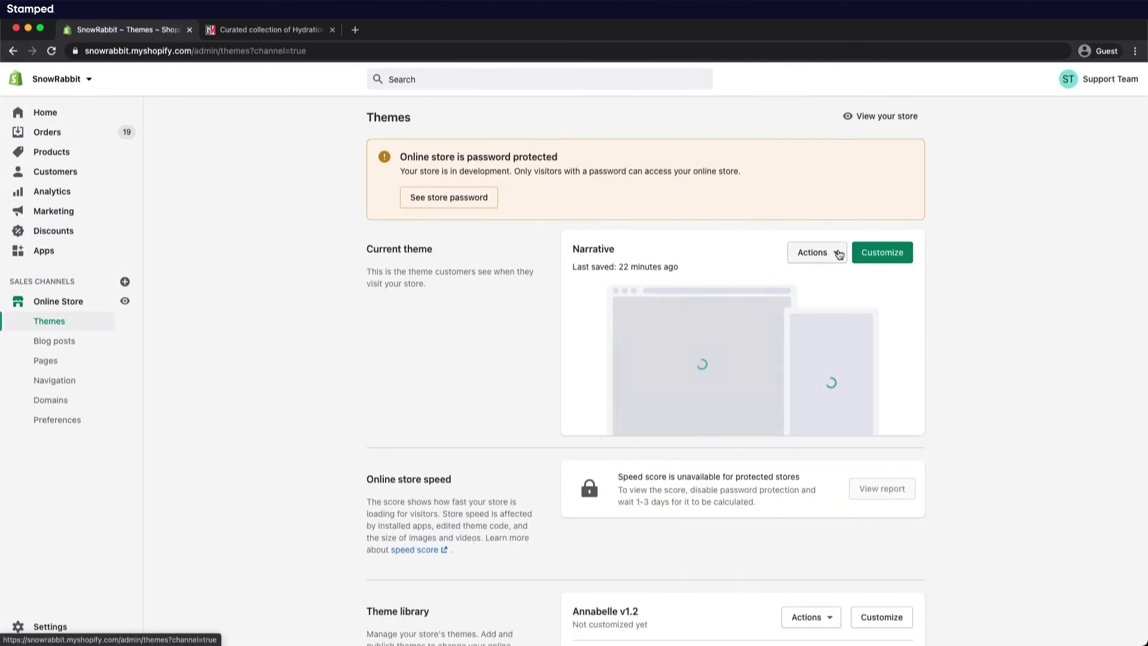
click(838, 254)
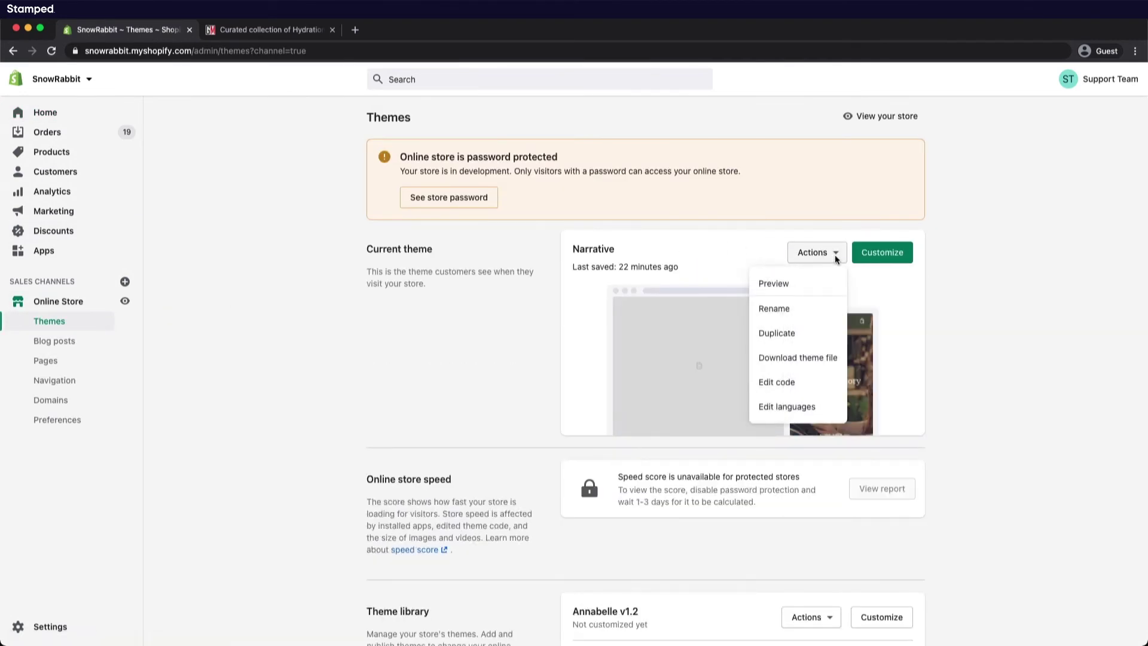
click(802, 386)
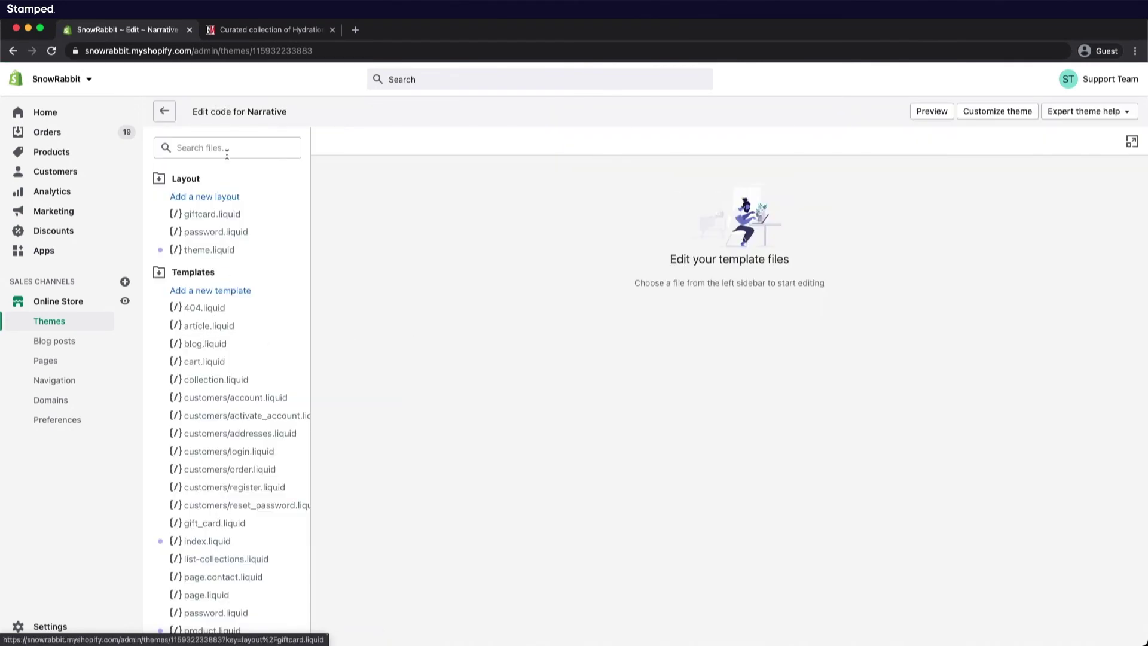
click(226, 149)
text(pro)
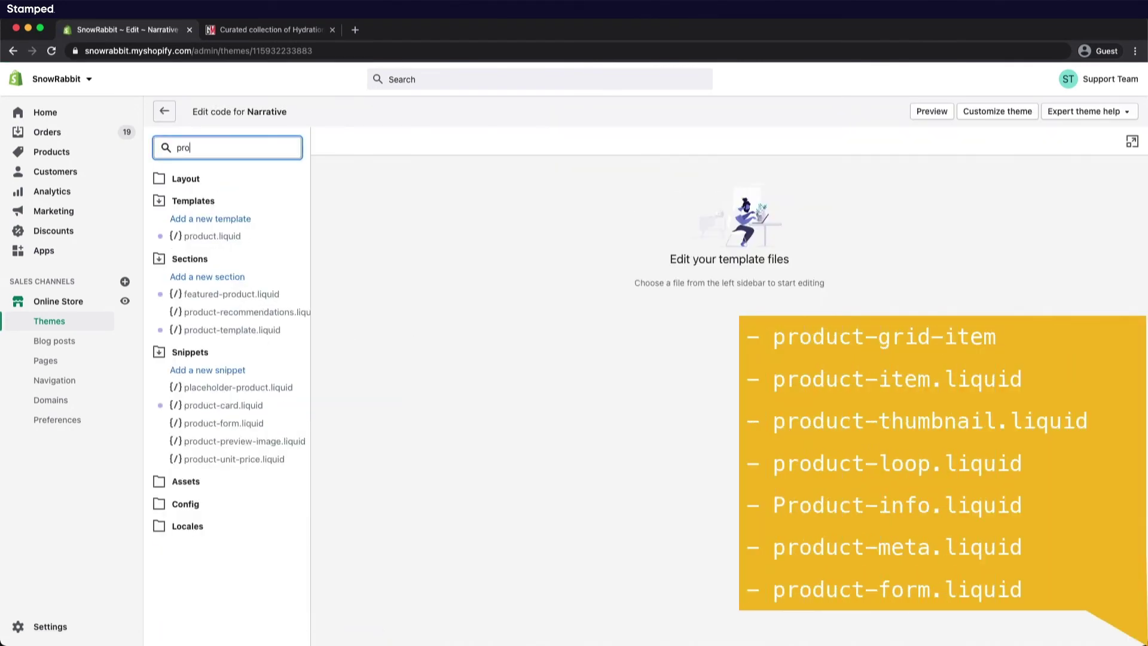
text(duct-c)
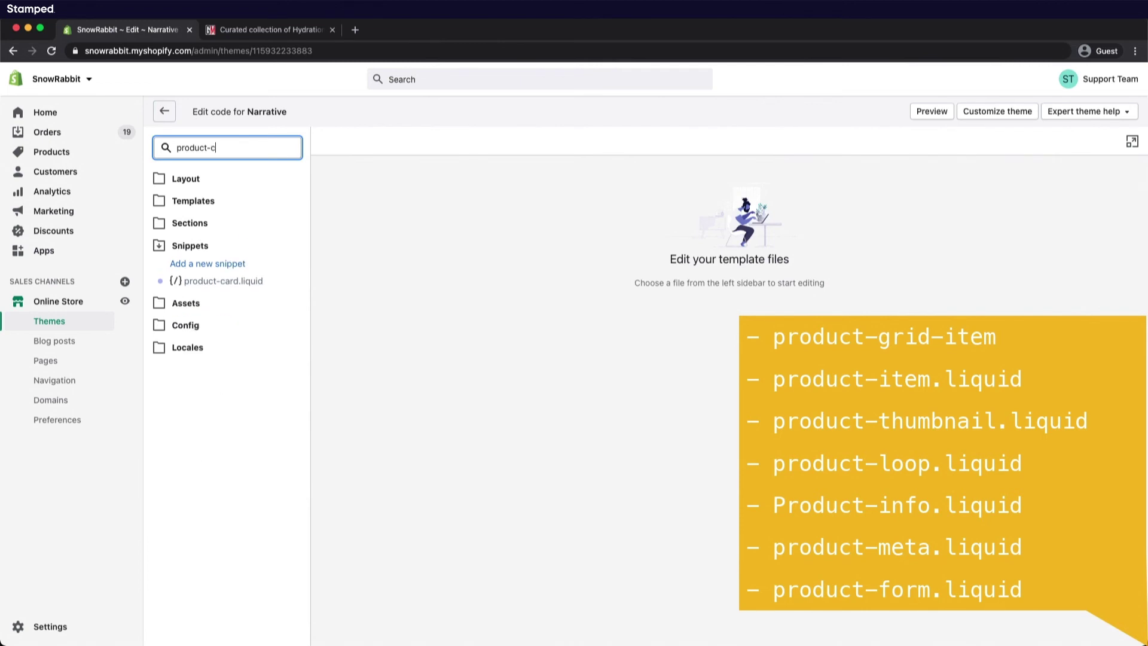
click(227, 284)
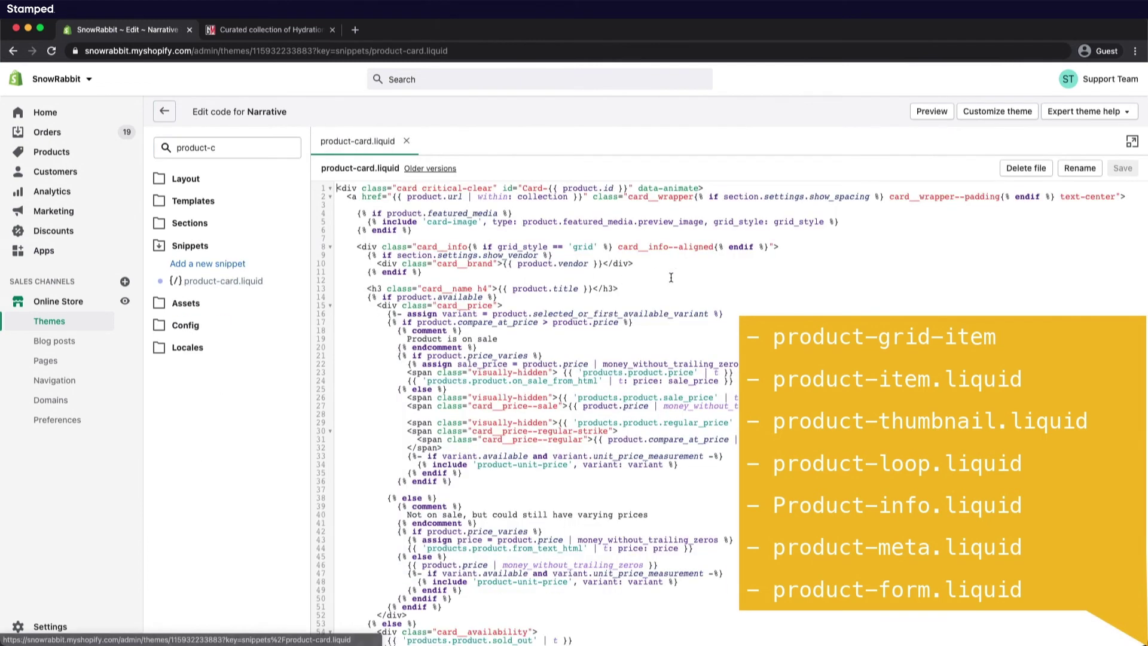
- Find product.title in product-card.liquid and insert a blank line after its line-13 heading
scroll(633, 353, down, 2)
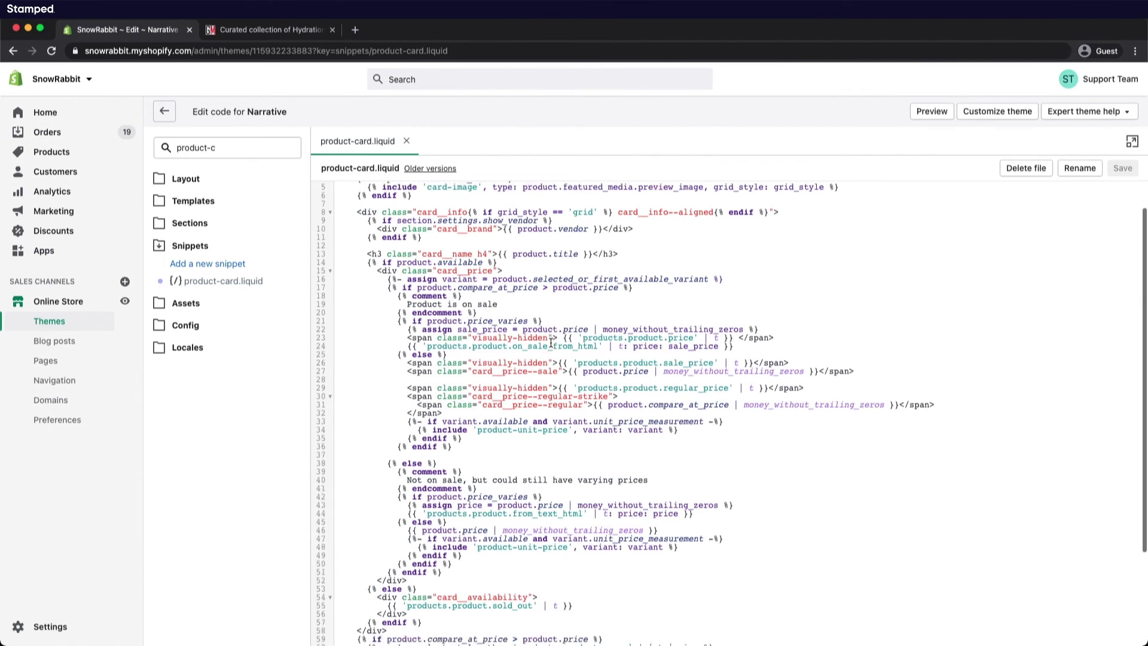
scroll(538, 344, down, 1)
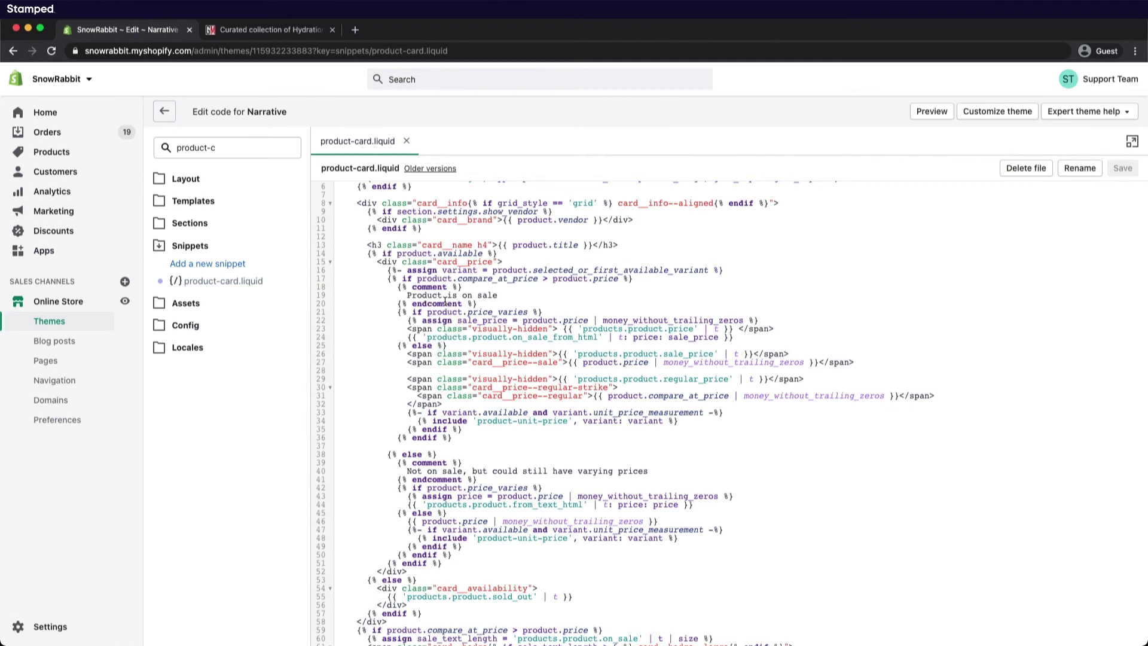
scroll(445, 303, up, 2)
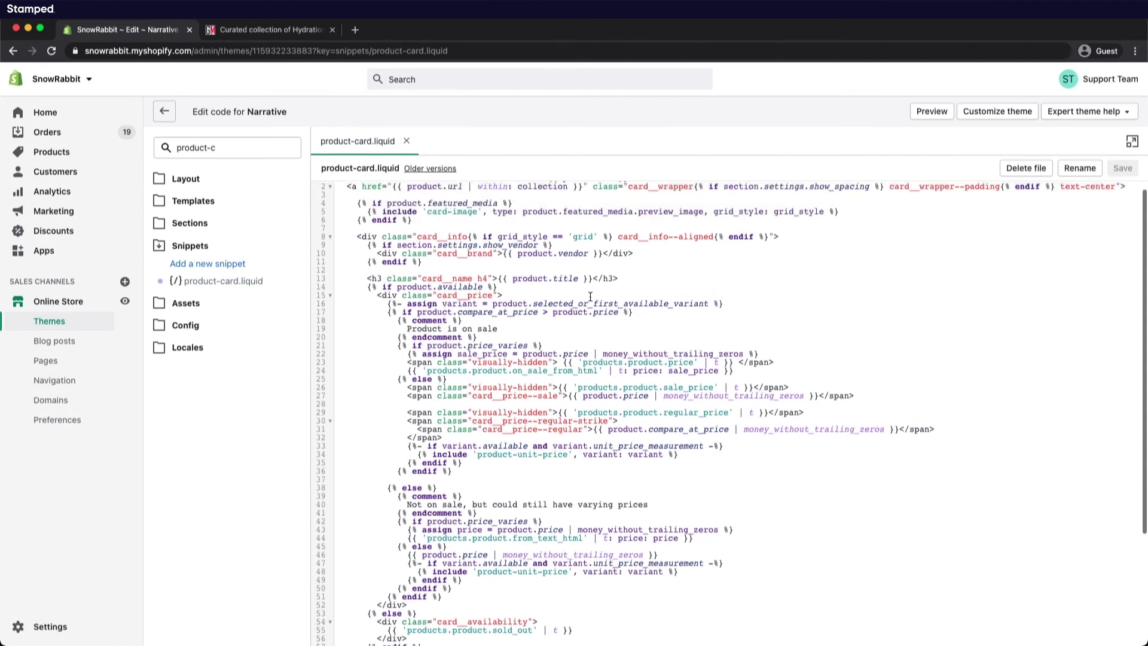
key(super+f)
text(produc)
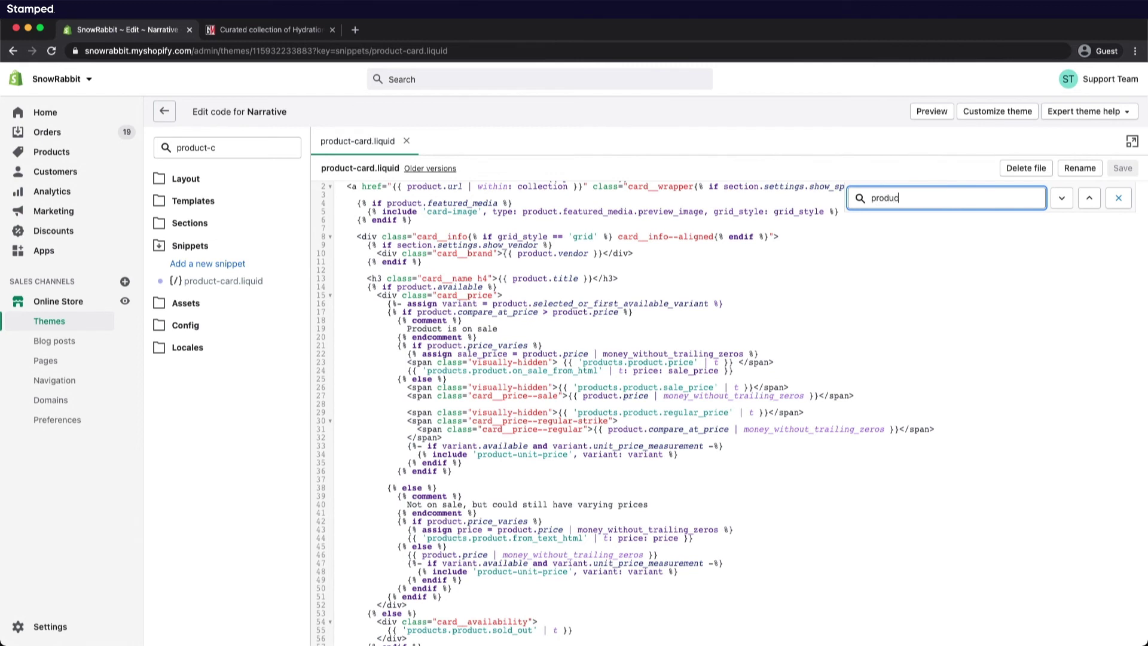
text(t.title)
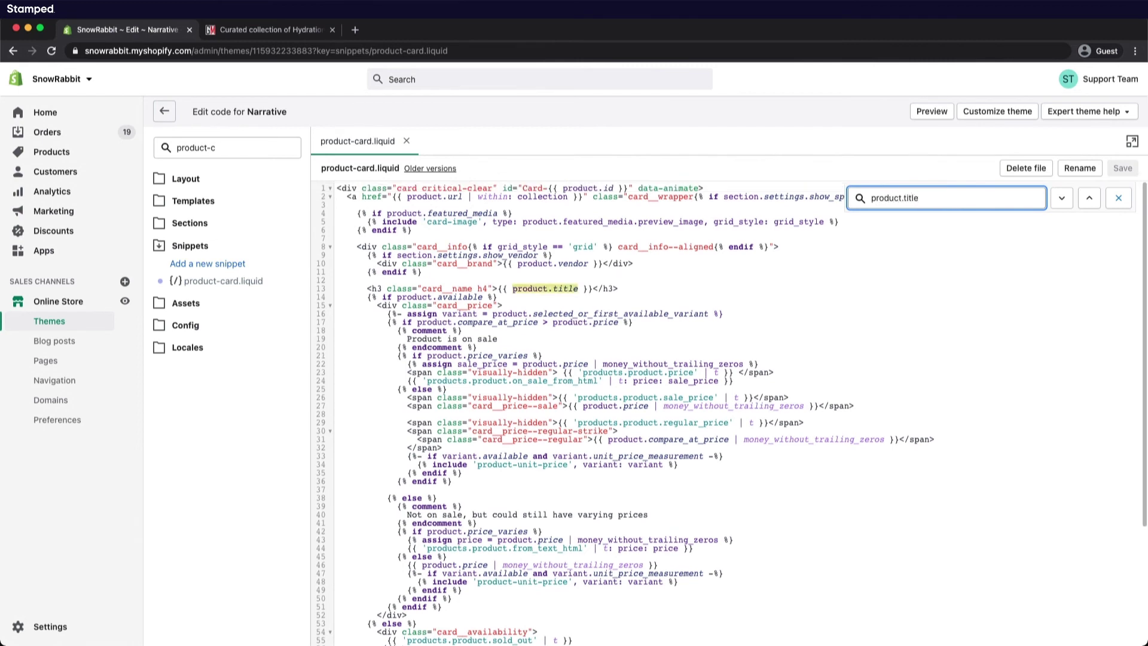
drag(371, 288, 453, 288)
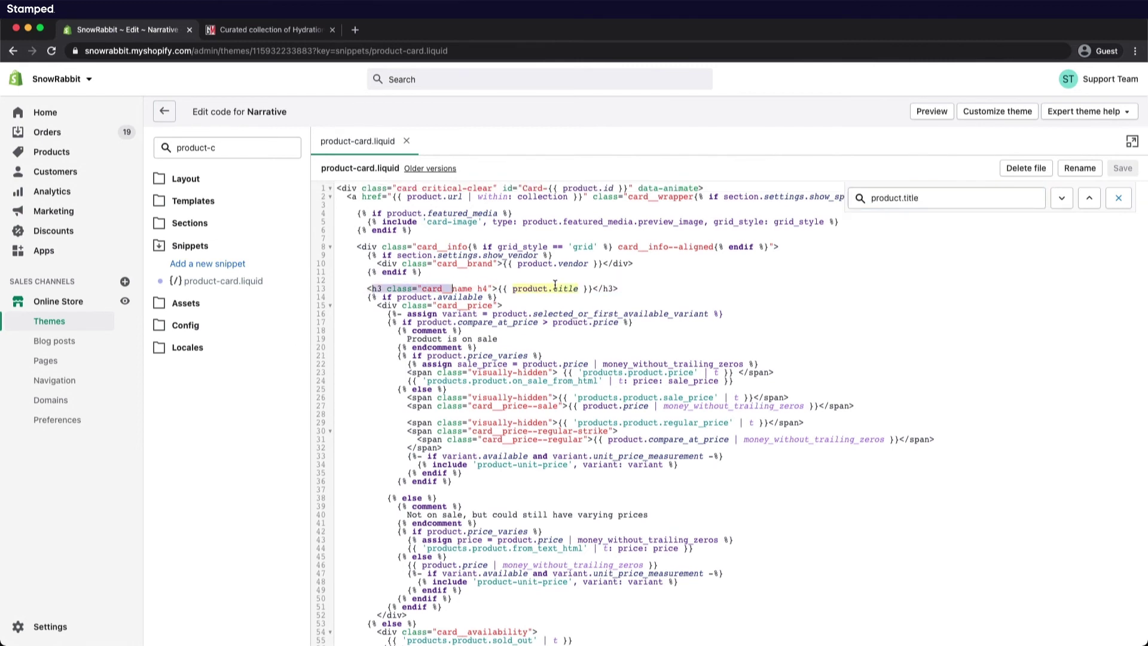
click(635, 289)
key(Return)
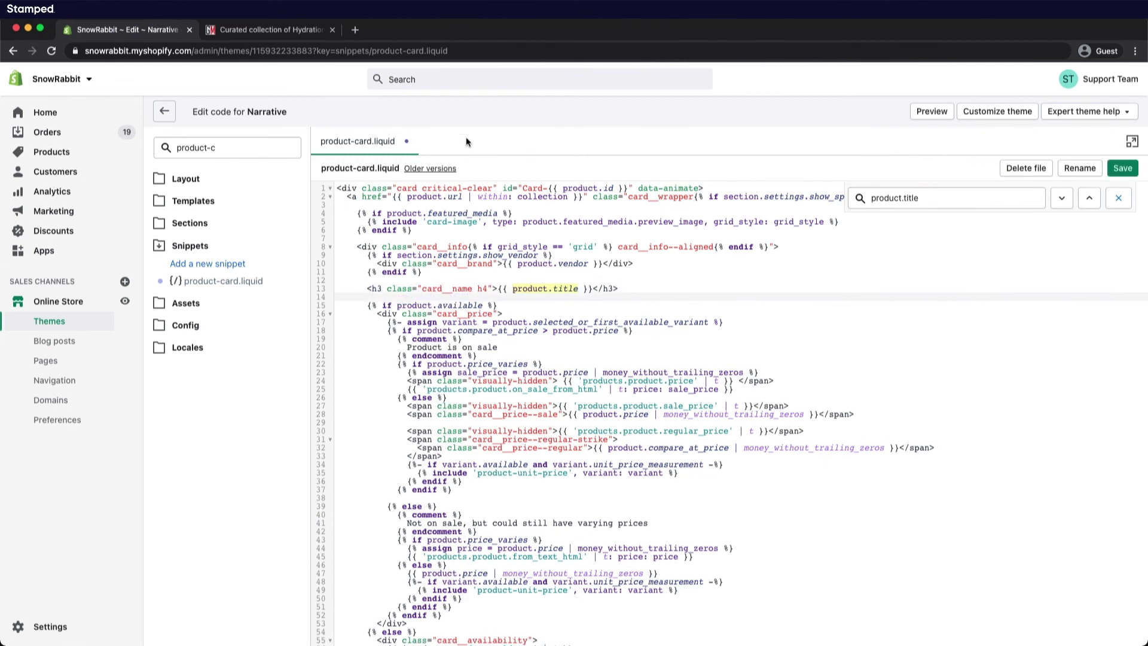
click(356, 30)
- Load help.stamped.io, search 'install', and open the Shopify installation article
text(help)
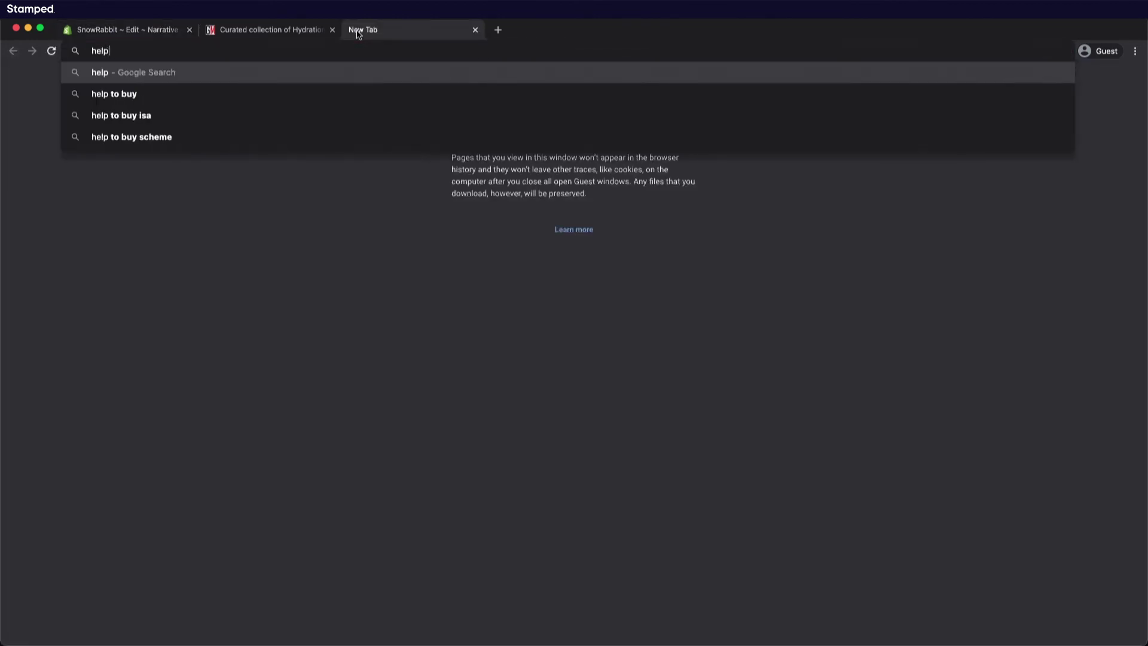
text(.stamped.i)
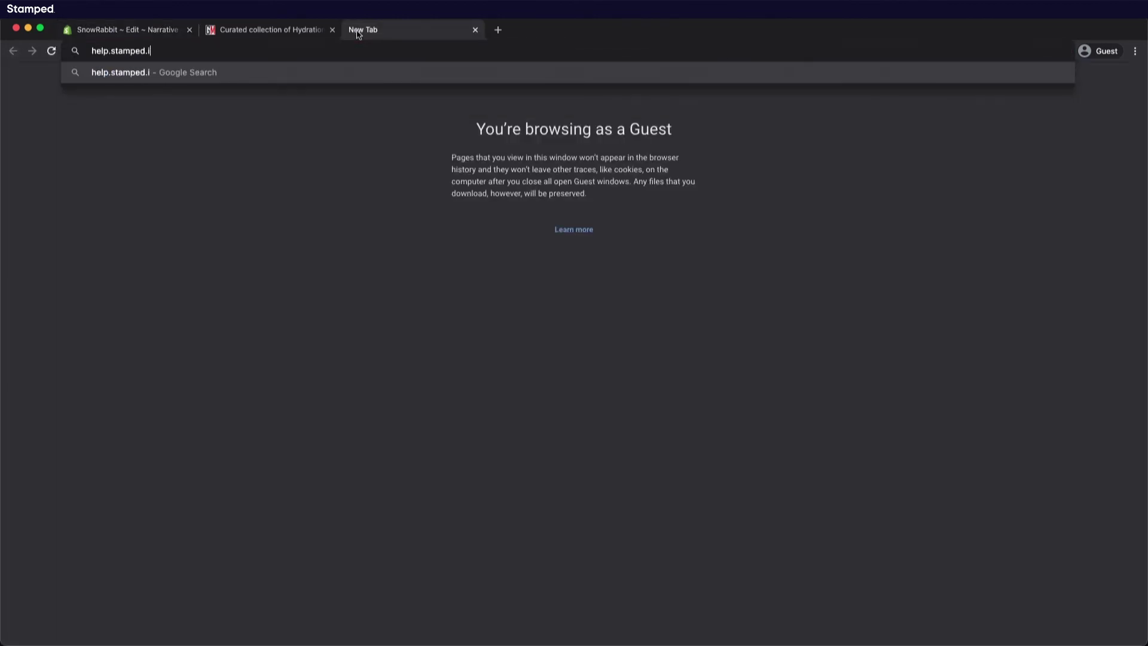
text(o)
key(Return)
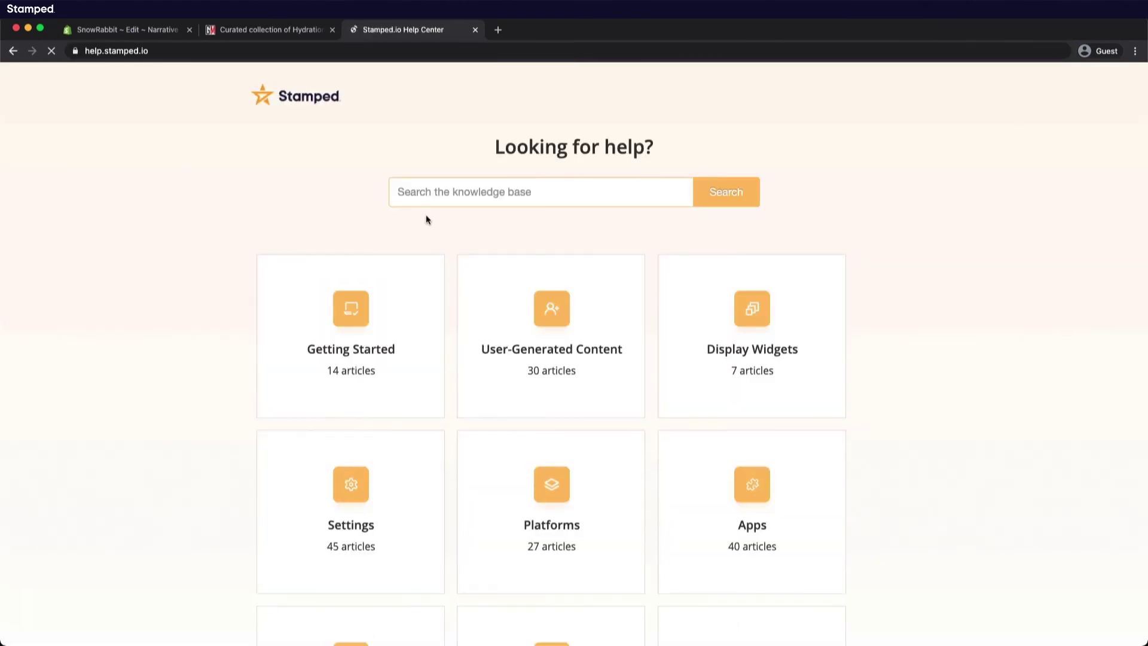
text(ins)
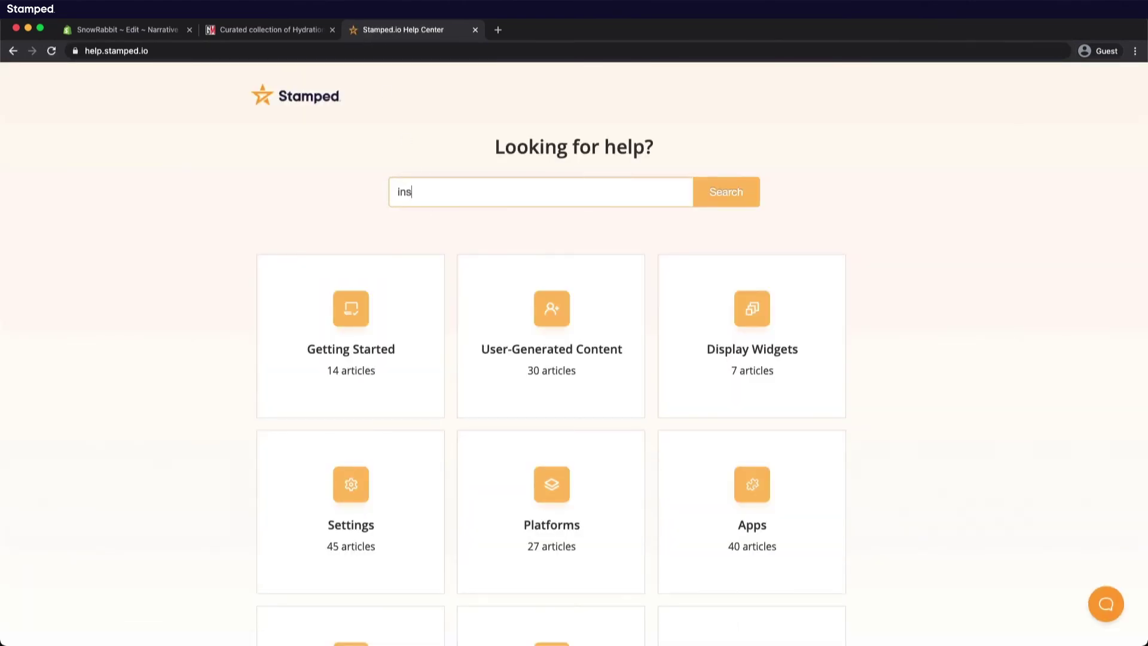
text(tall)
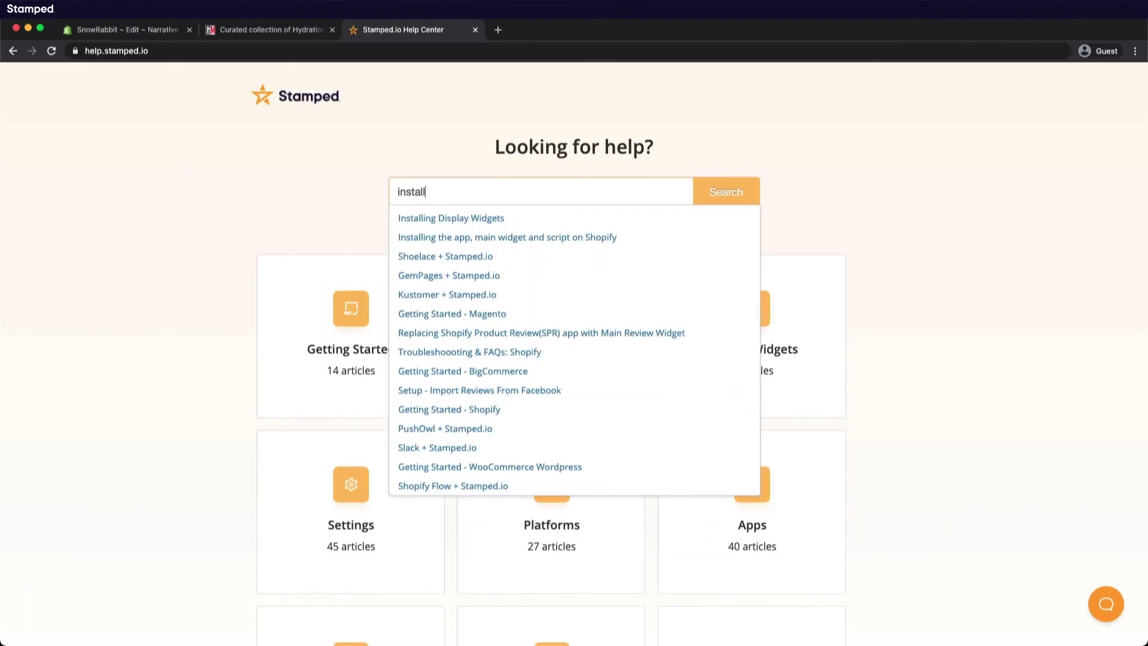
click(473, 239)
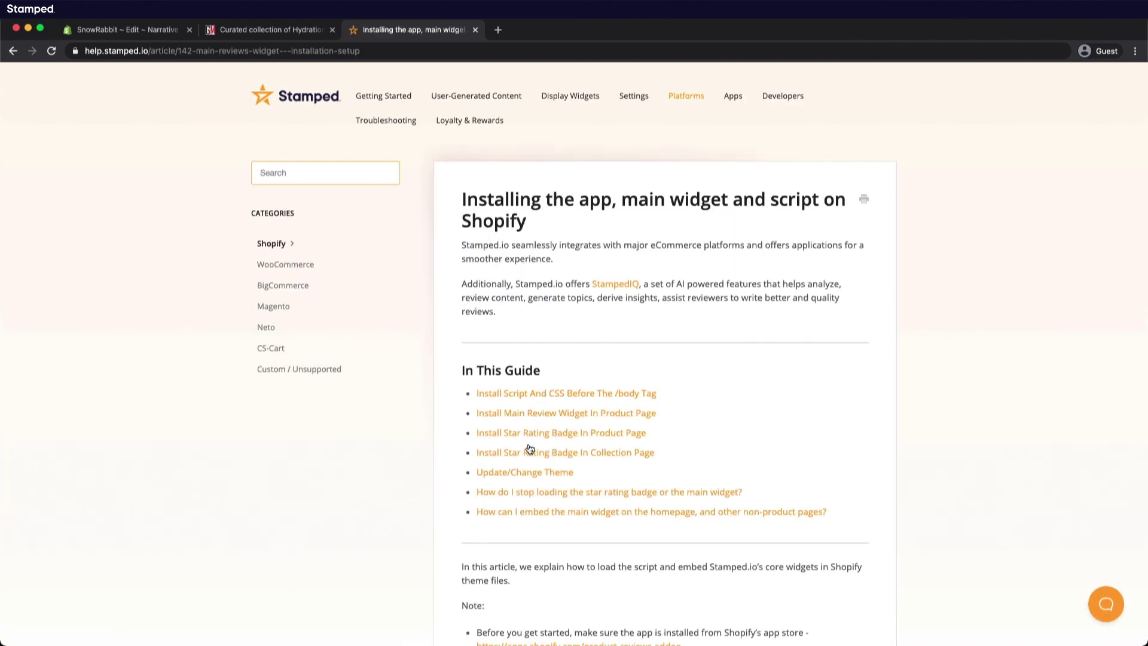
- Copy the Step IV collection-page Star Rating Badge code and return to the theme editor
click(547, 453)
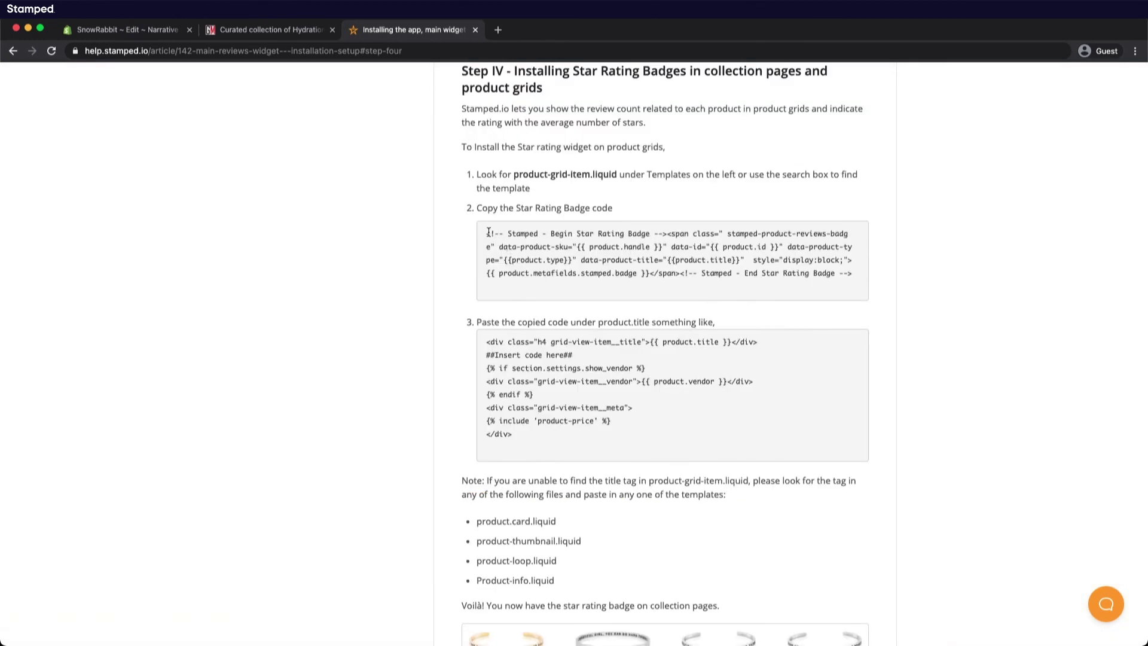
drag(488, 232, 452, 223)
click(904, 272)
right_click(557, 244)
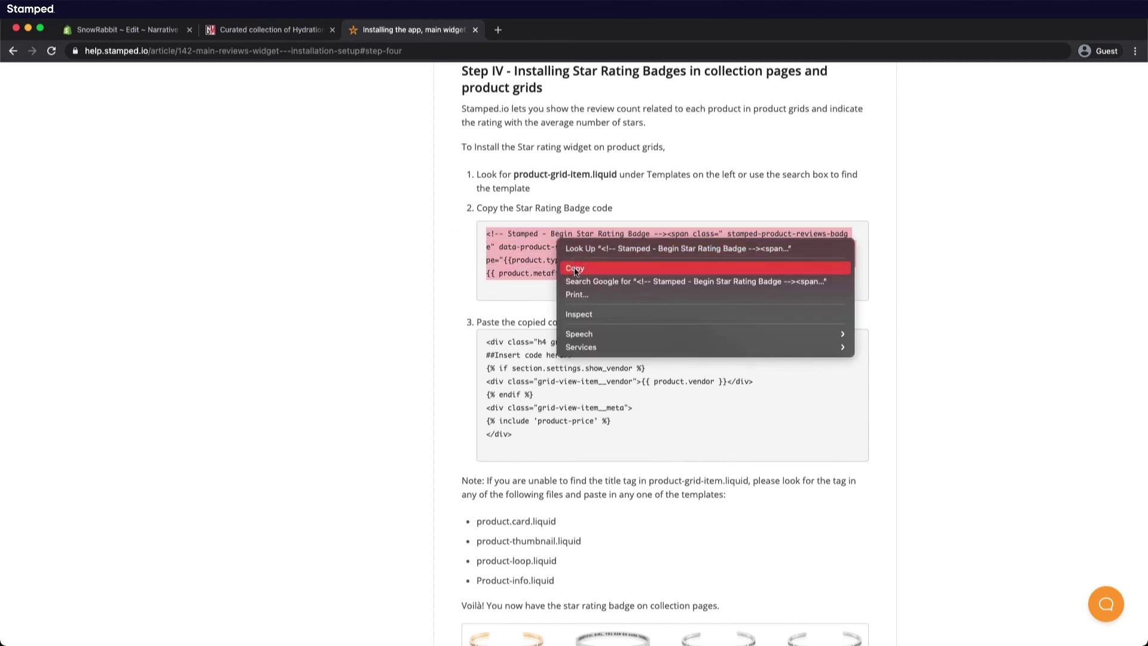
click(575, 267)
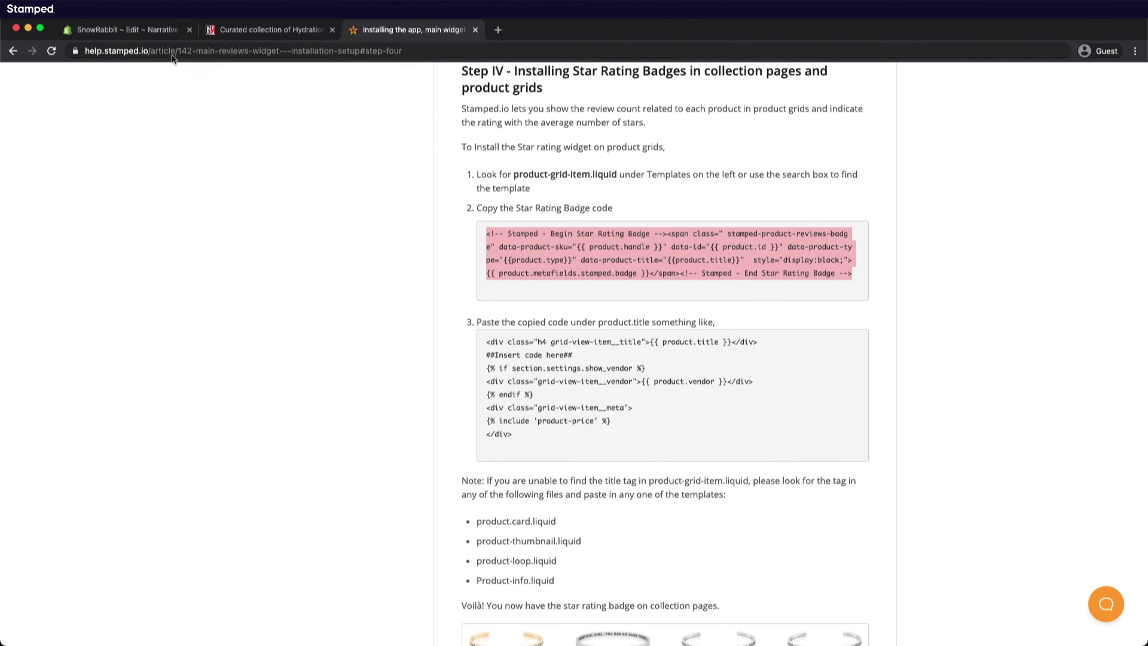
click(136, 32)
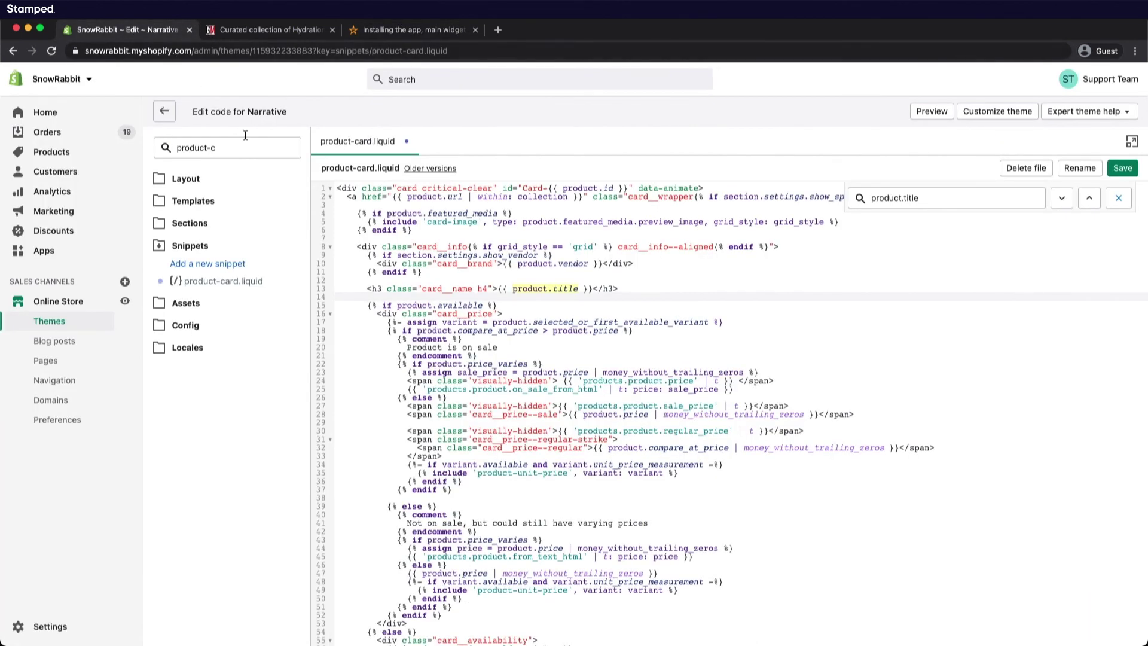
- Paste the collection badge code onto line 14 of product-card.liquid and save the file
right_click(380, 296)
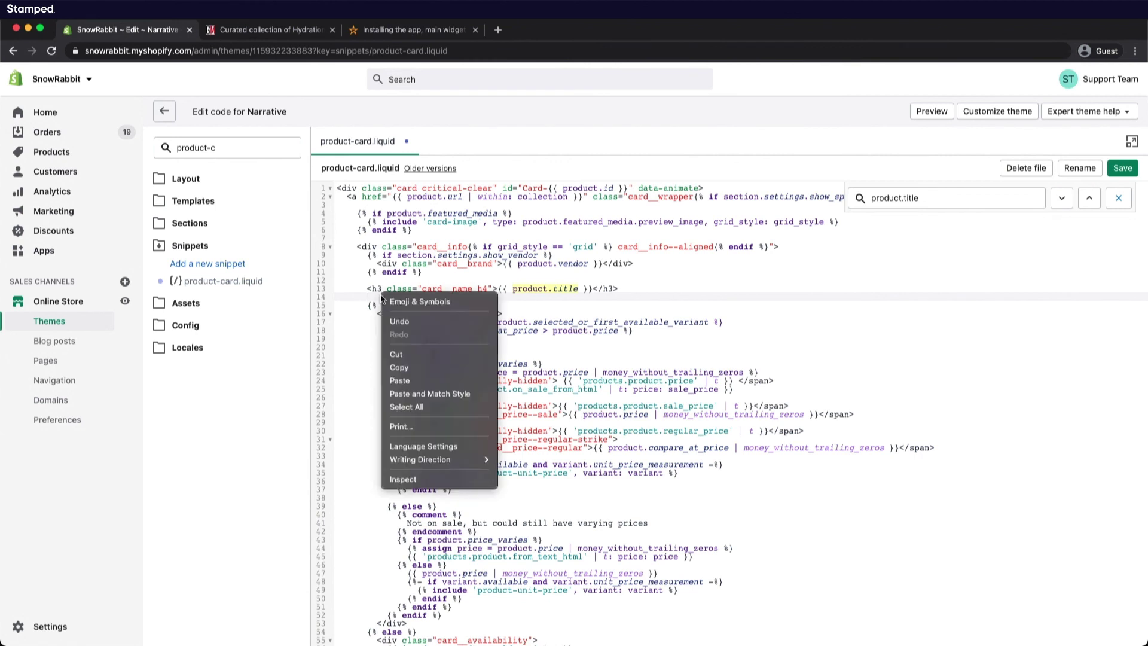
click(434, 382)
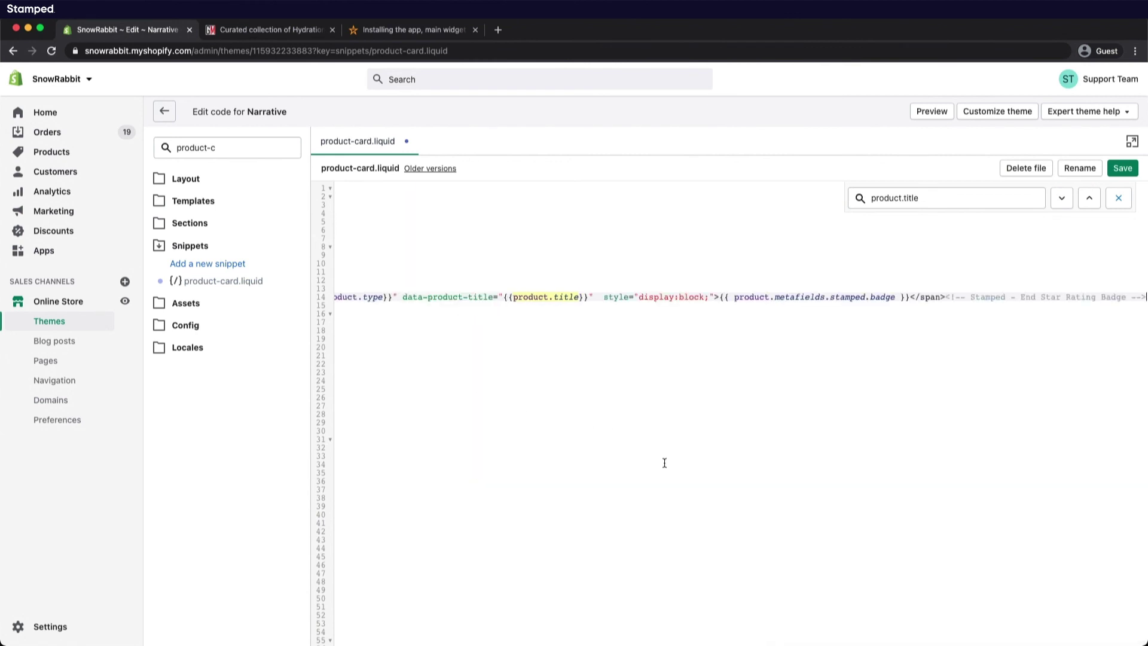
scroll(663, 462, left, 10)
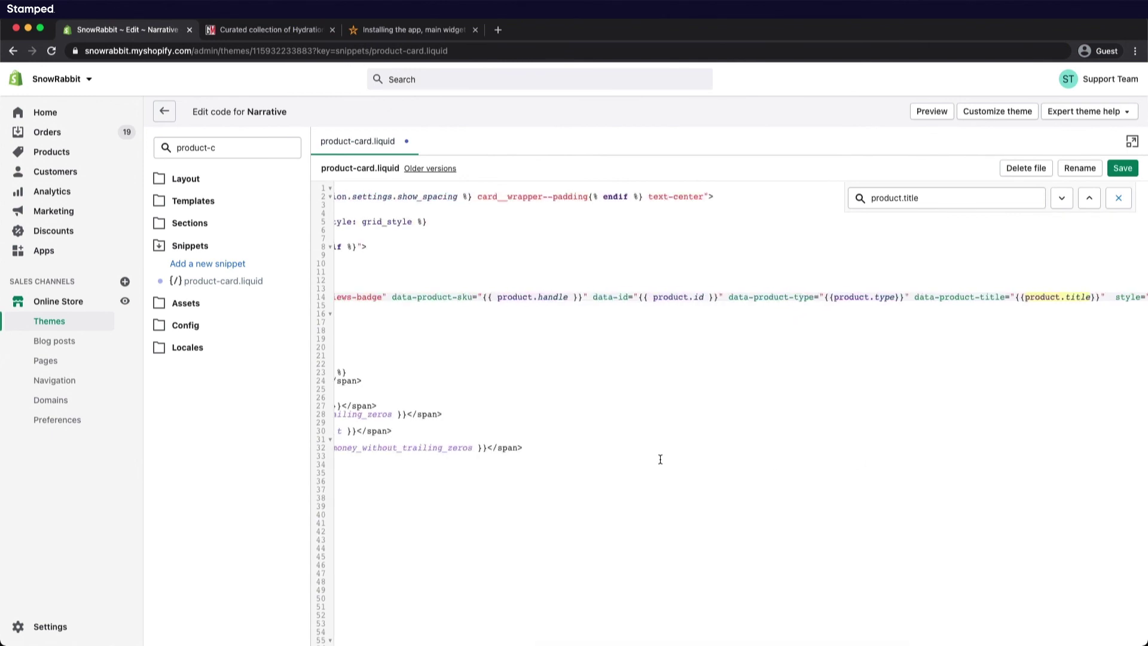
scroll(657, 458, left, 8)
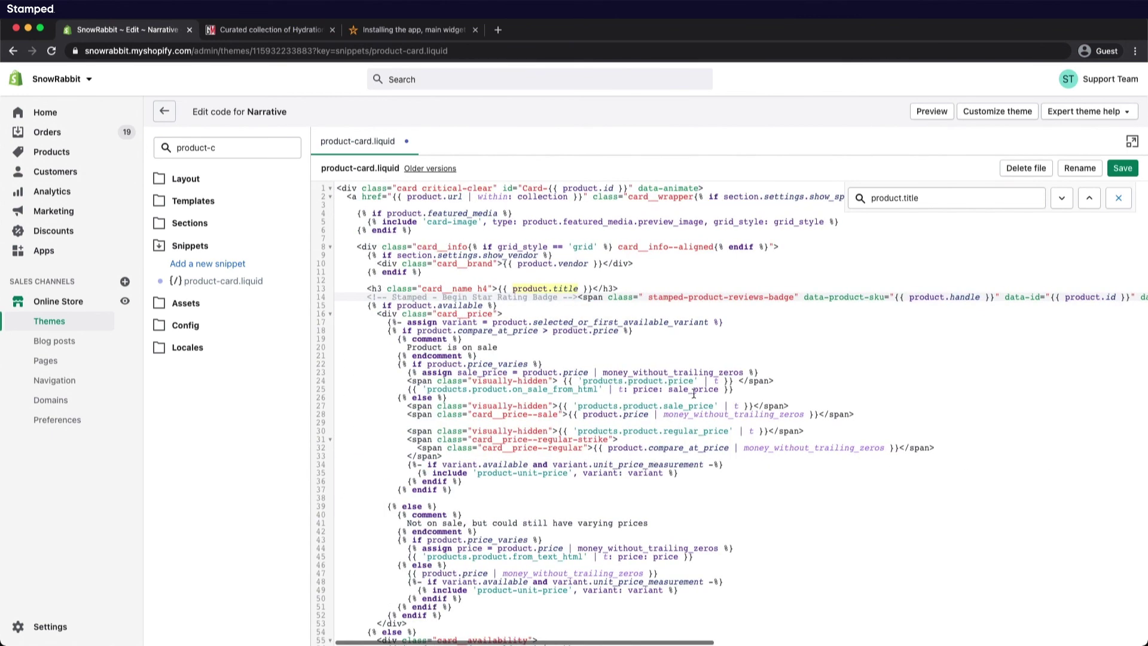
click(1124, 173)
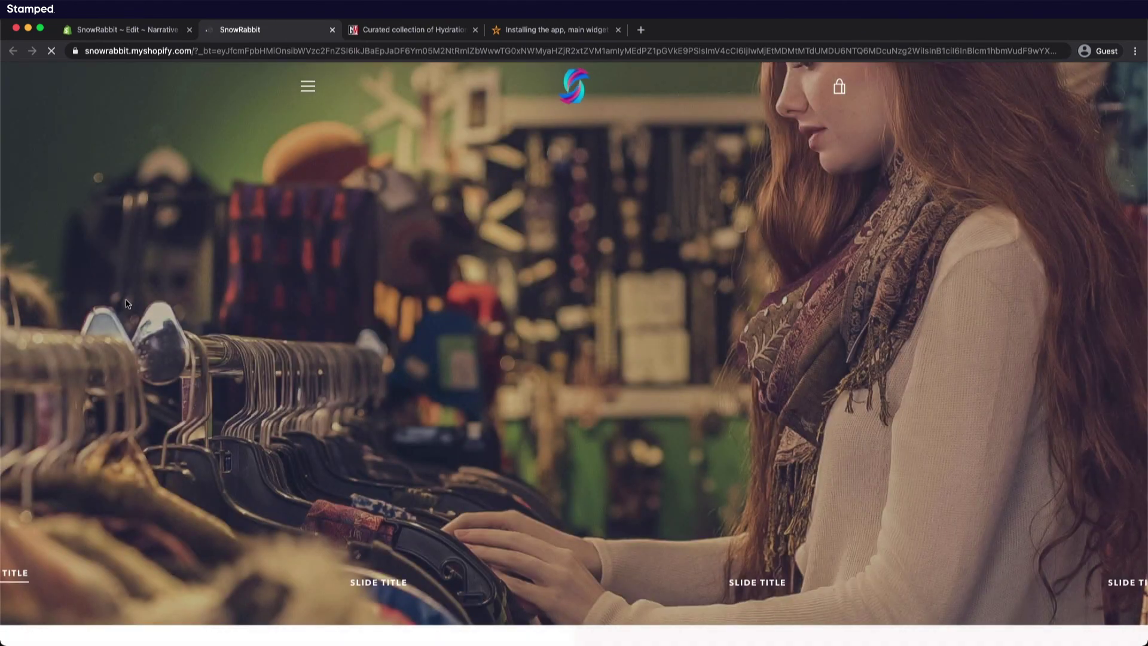
- Open CATALOG and scroll the product grid to confirm star ratings like '4 reviews' and '1 review'
click(308, 88)
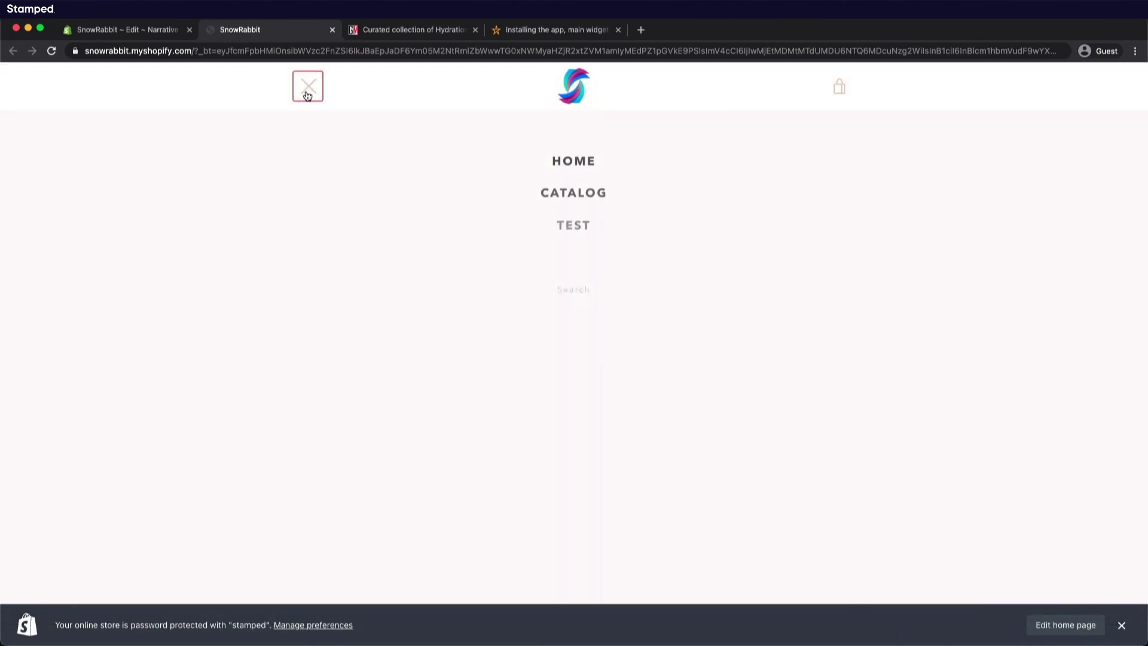
click(549, 192)
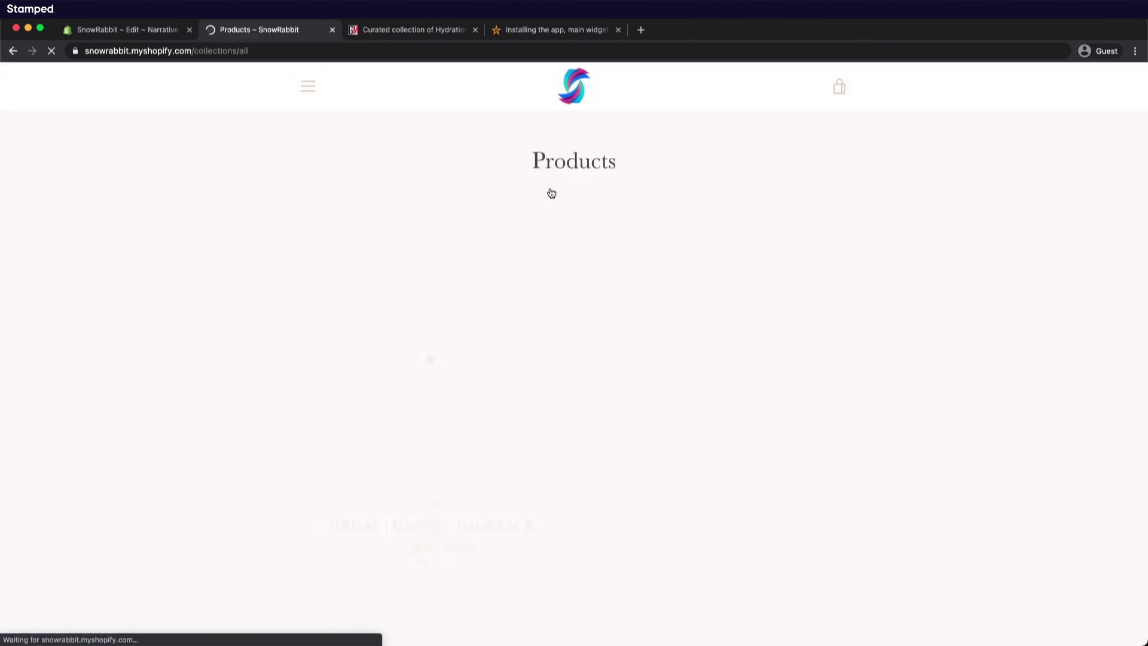
scroll(588, 267, down, 2)
scroll(589, 267, down, 8)
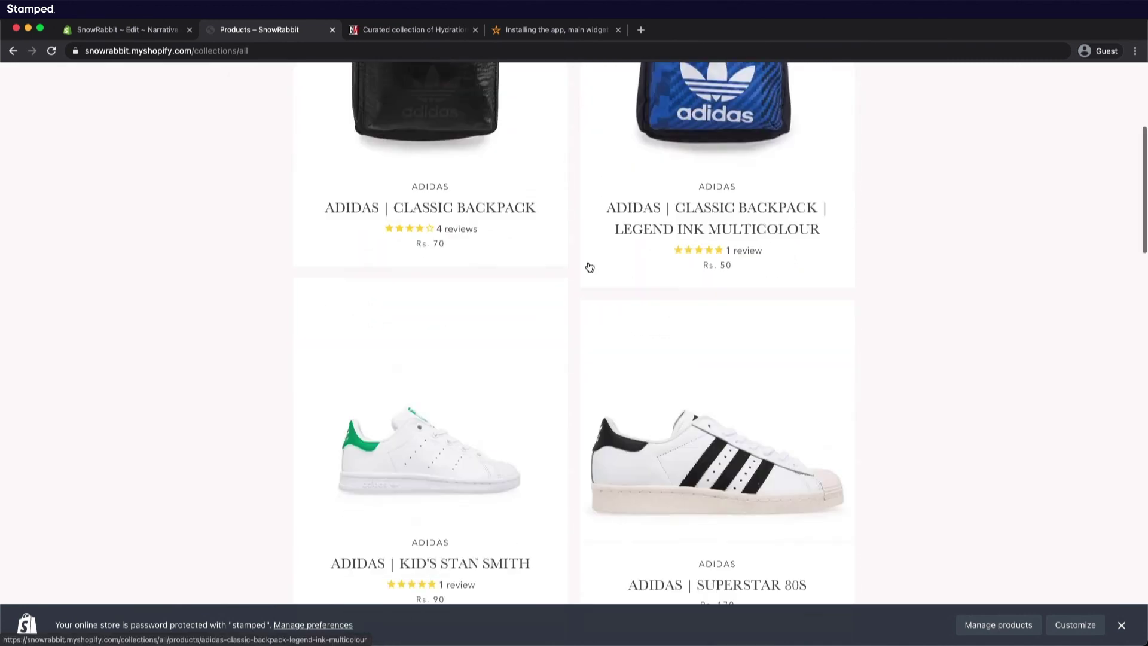
scroll(475, 478, up, 8)
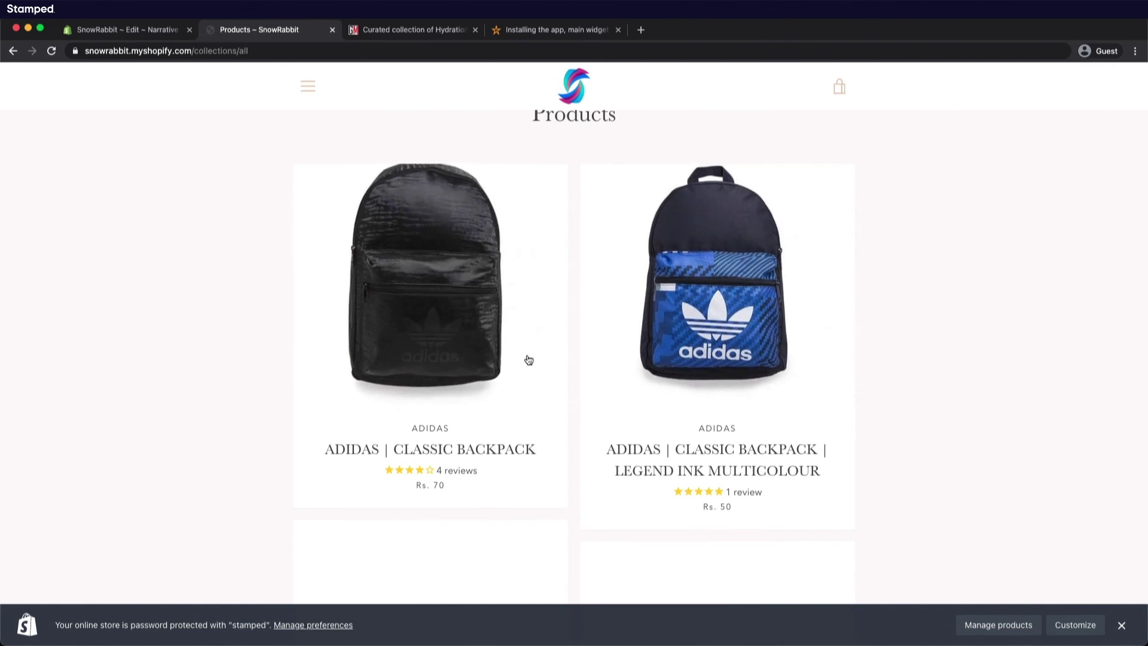
scroll(527, 359, up, 2)
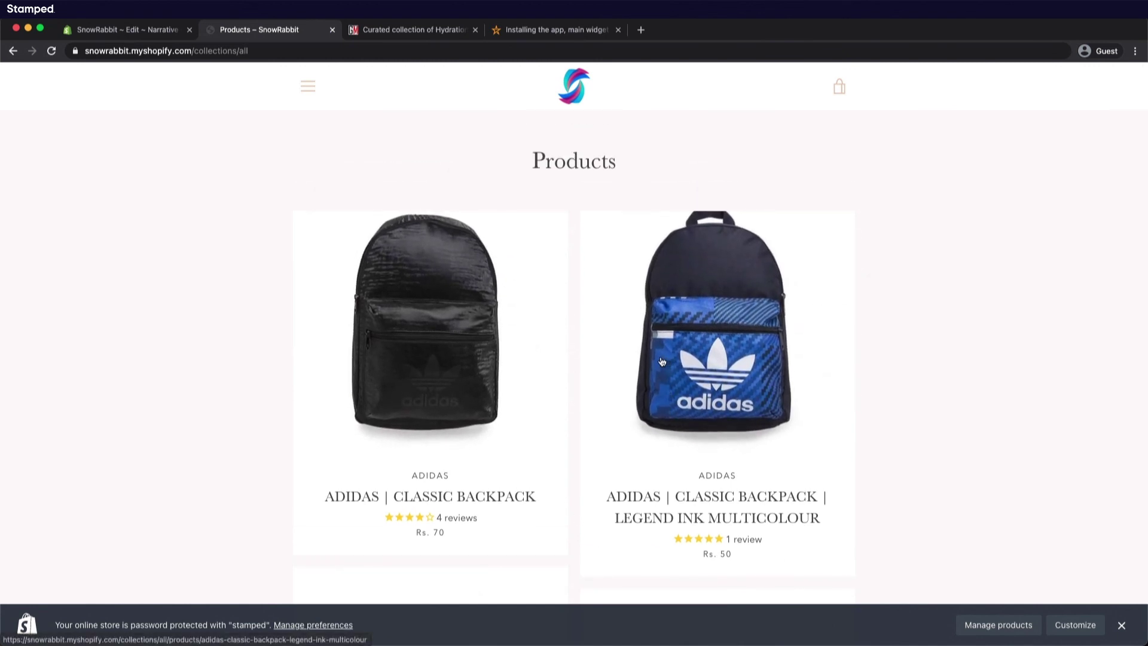